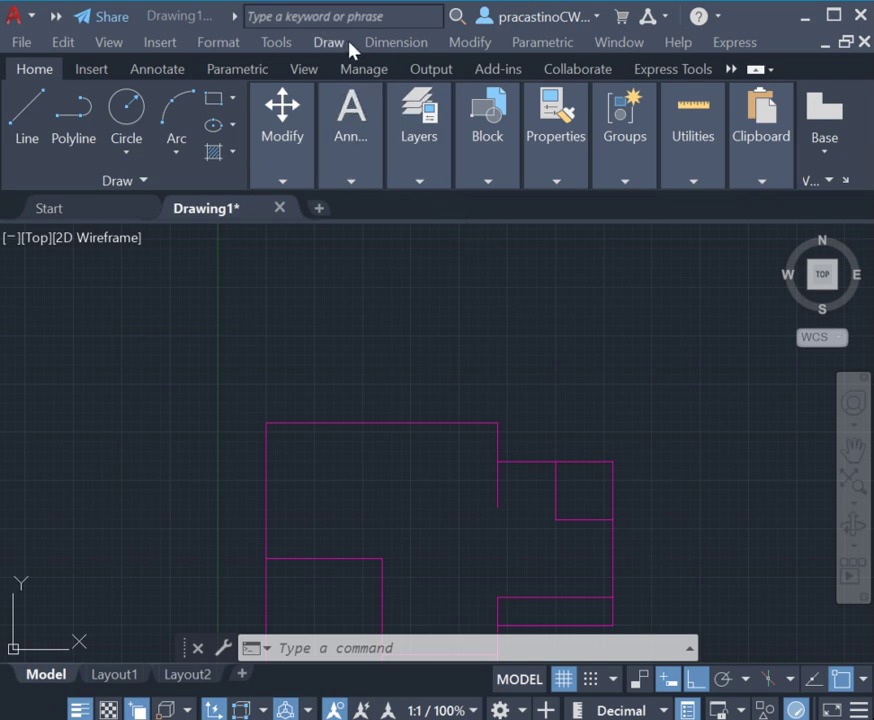
Dimension the outline's top edge, corner to corner, with a 6000 linear dimension placed above it.
left_click(389, 48)
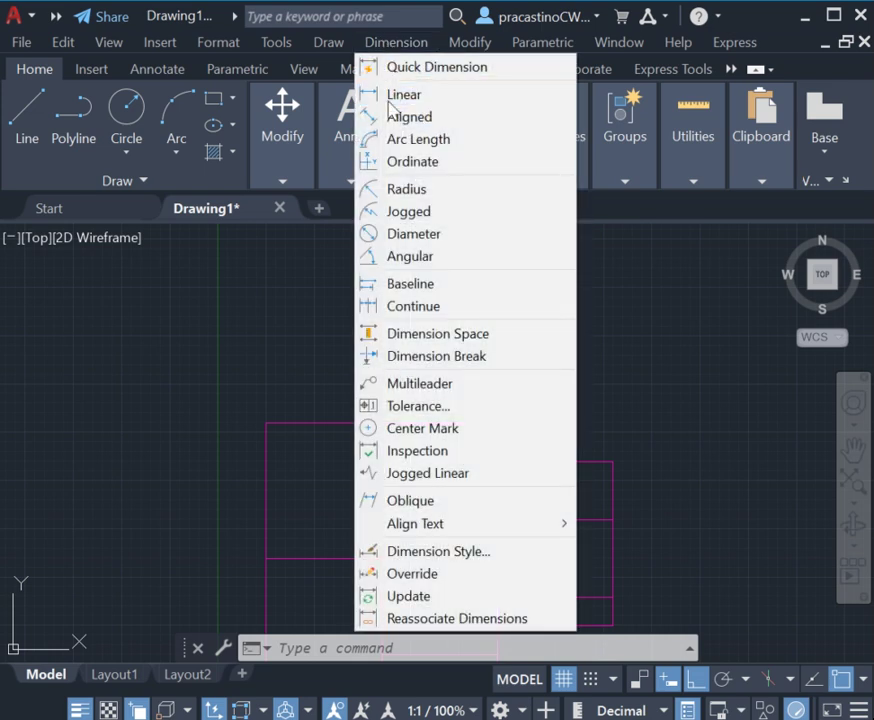
left_click(389, 98)
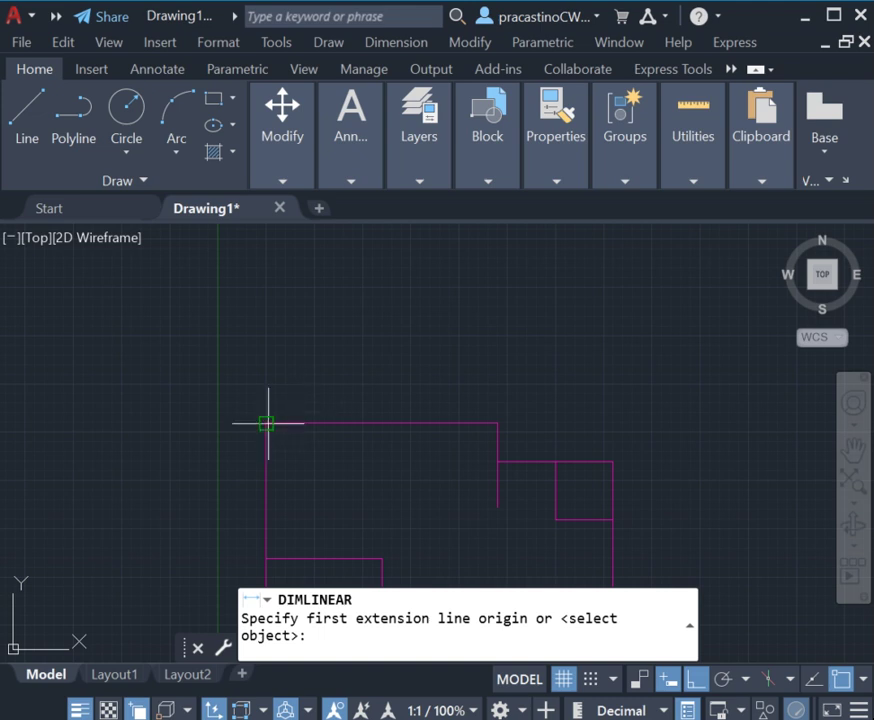
left_click(266, 423)
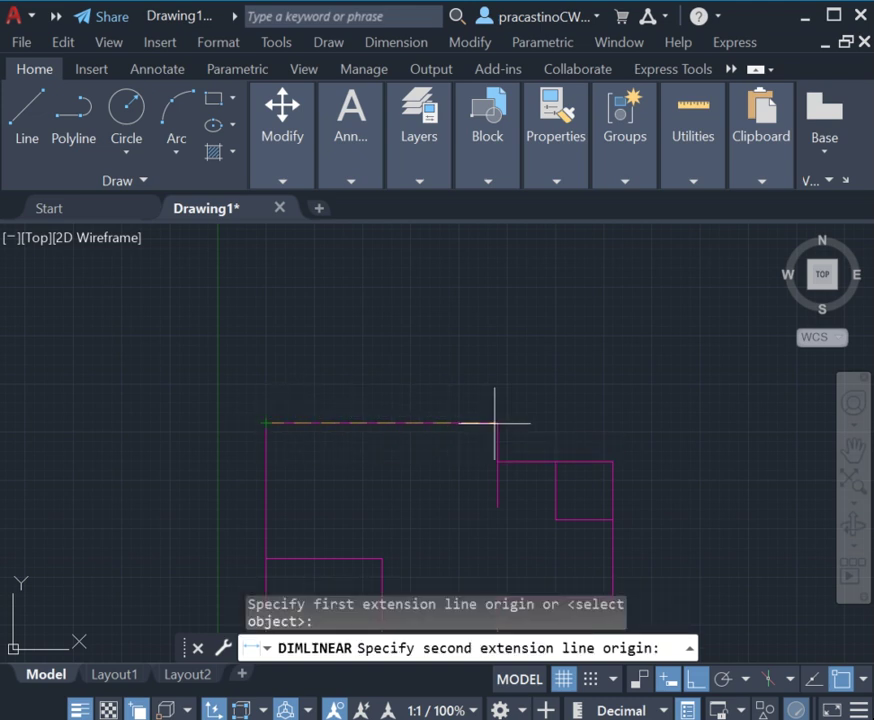
left_click(497, 423)
left_click(497, 396)
scroll(497, 396, "up", 2)
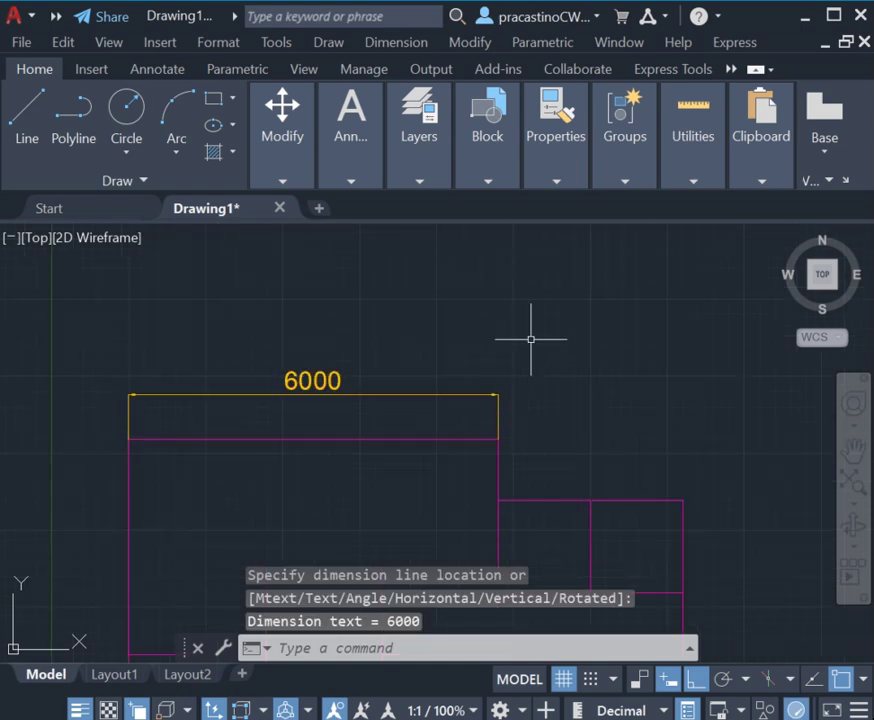
left_click(419, 135)
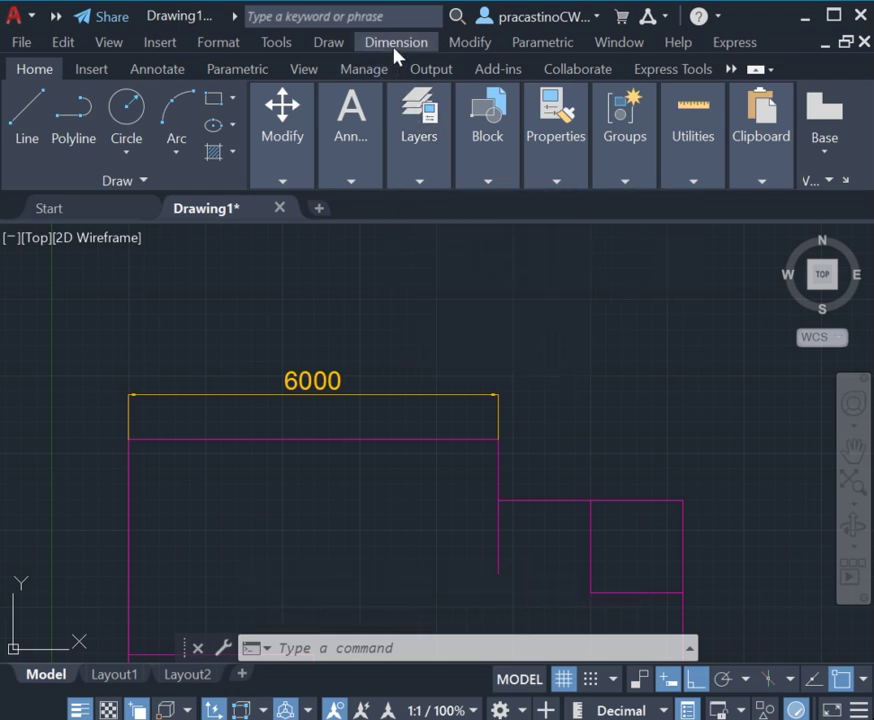
Open the ISO-25 dimension style for modification from the Dimension Style Manager.
left_click(396, 52)
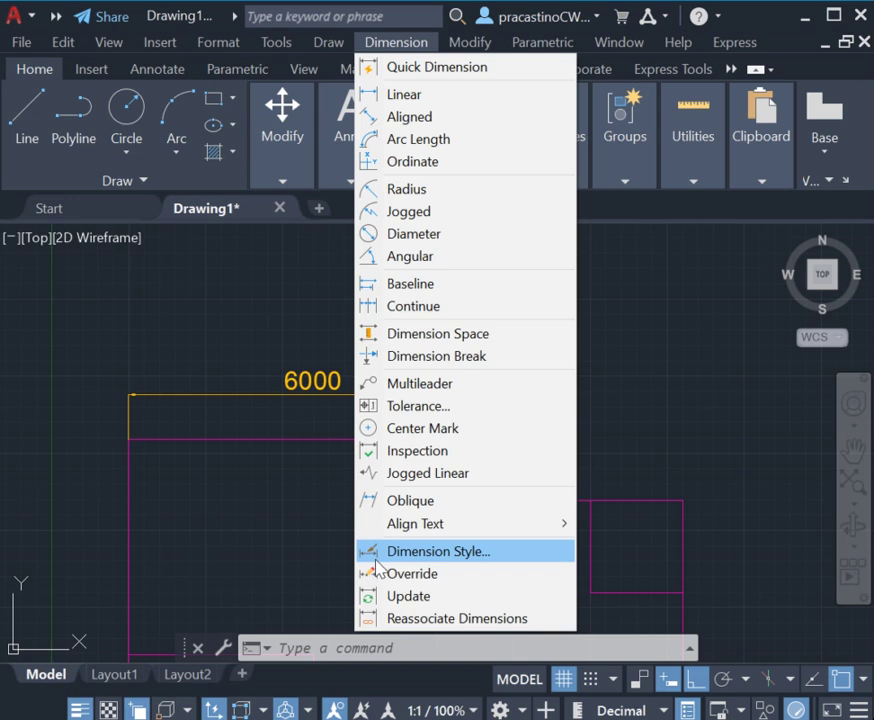
left_click(380, 551)
left_click(671, 335)
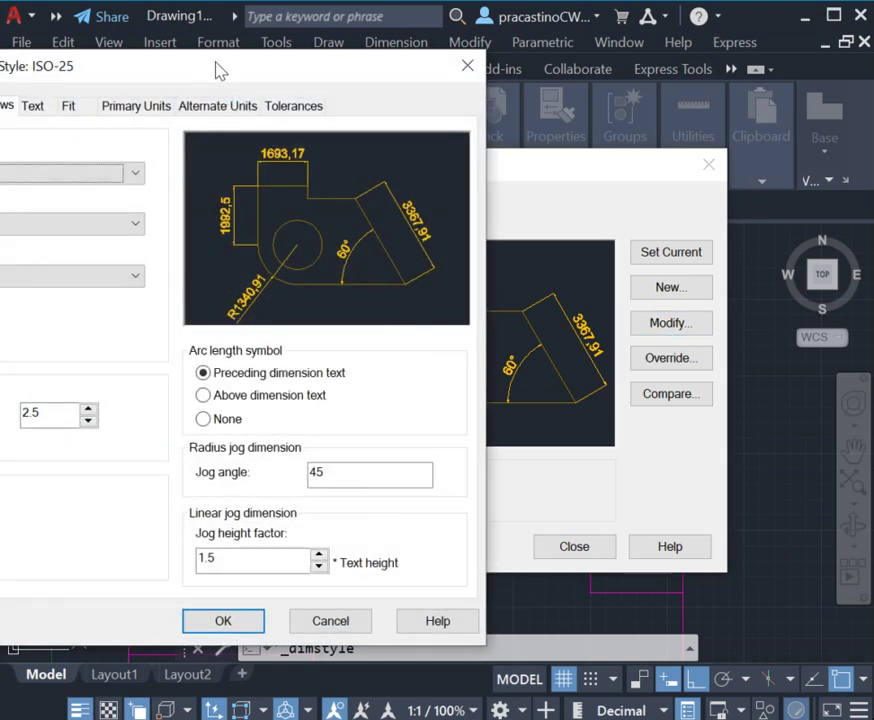
left_click_drag(220, 70, 472, 64)
Review the ISO-25 text settings, keeping the dimension text colour ByLayer.
left_click(285, 102)
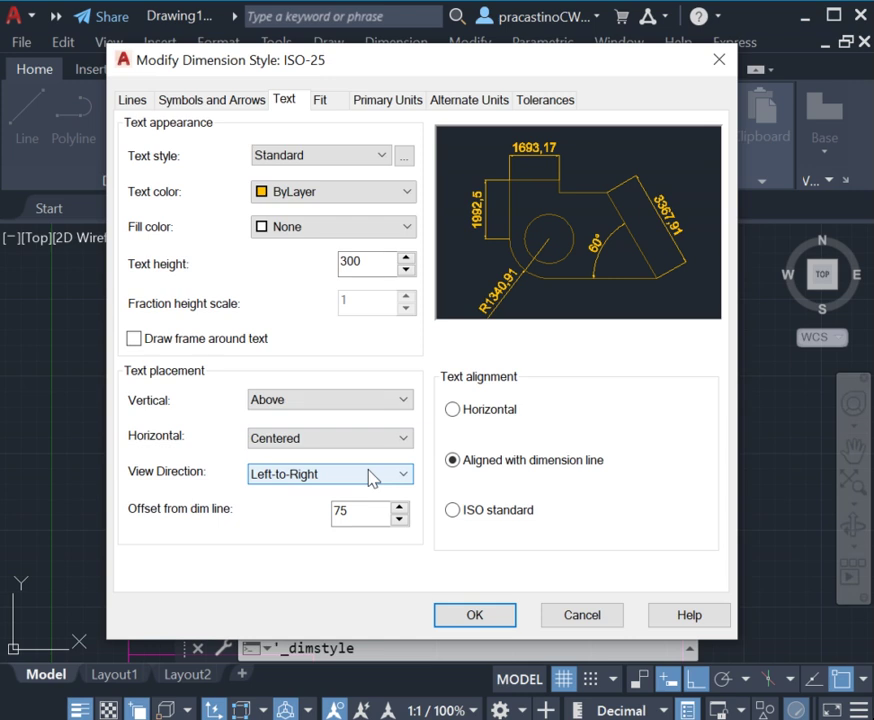
left_click(331, 198)
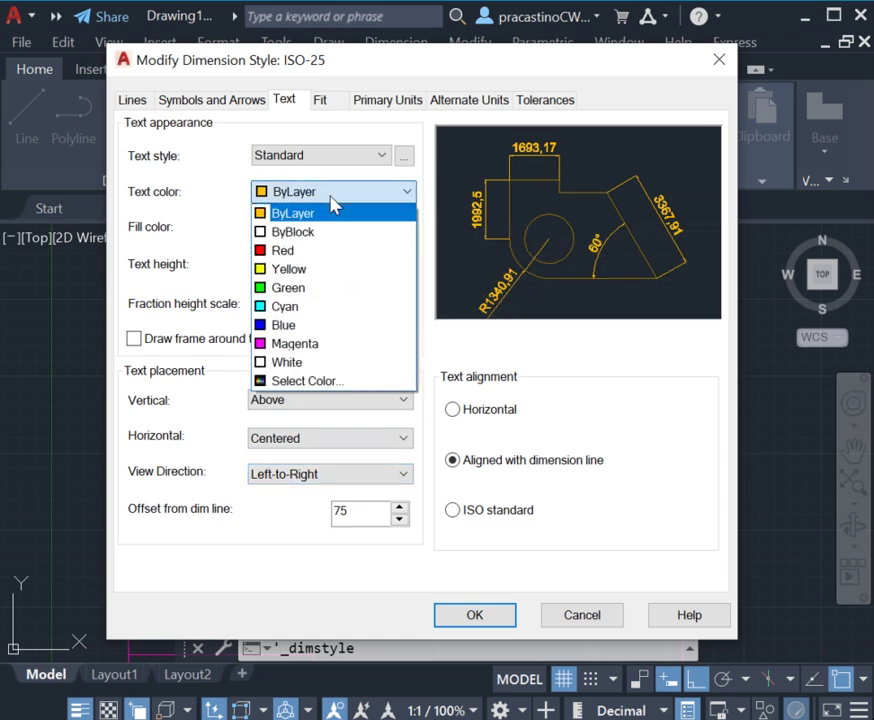
left_click(331, 207)
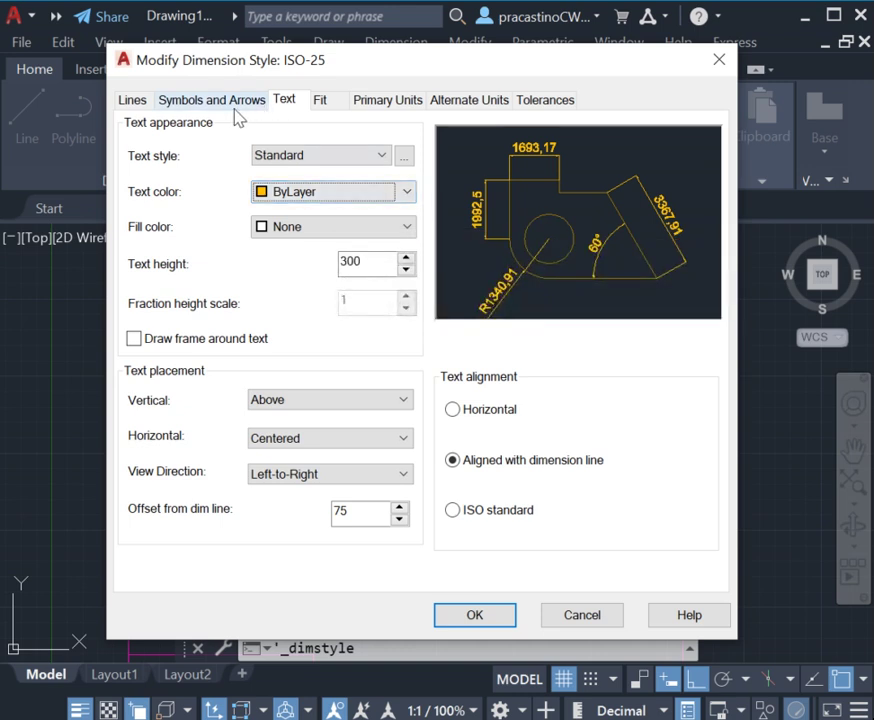
left_click(234, 108)
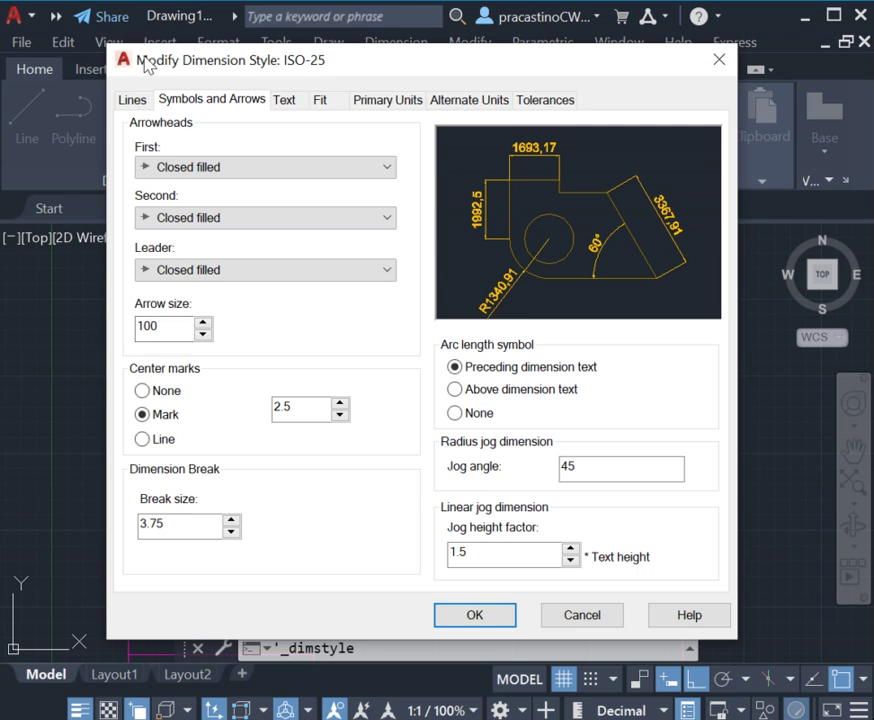
Keep the ISO-25 dimension line colour set to ByLayer.
left_click(137, 101)
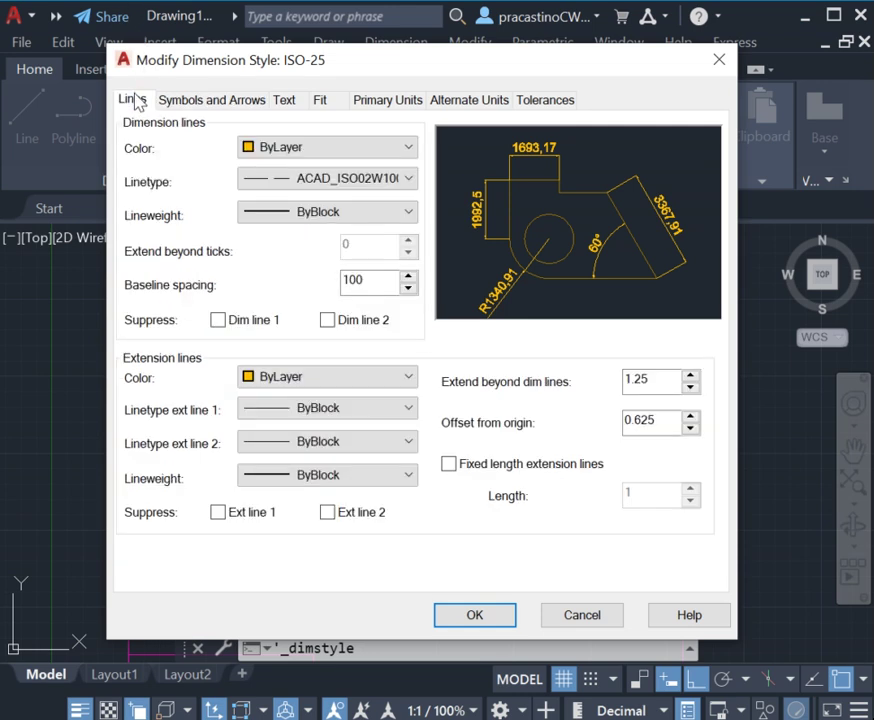
left_click(318, 150)
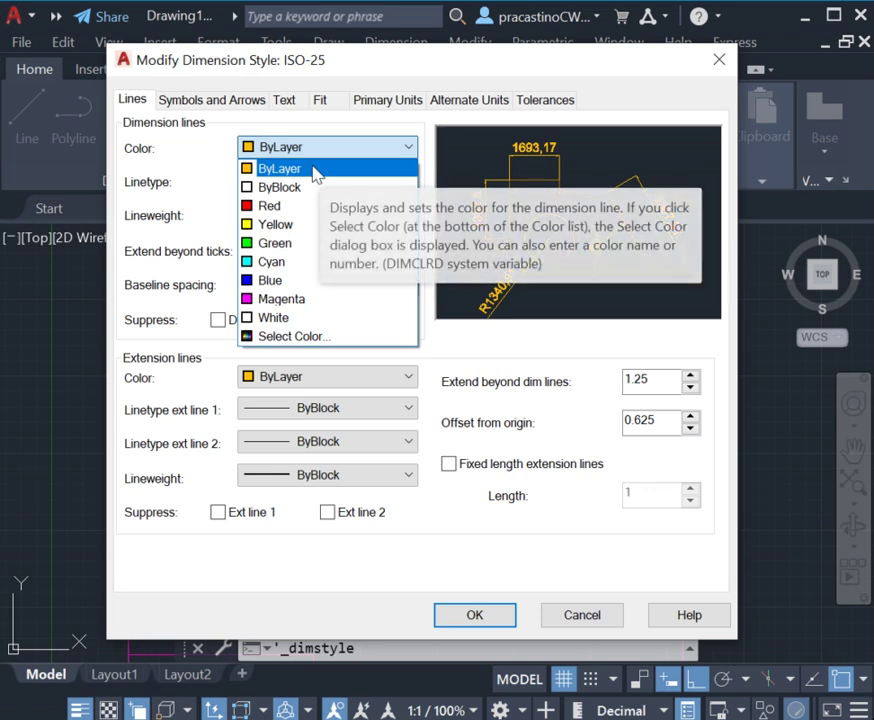
left_click(331, 150)
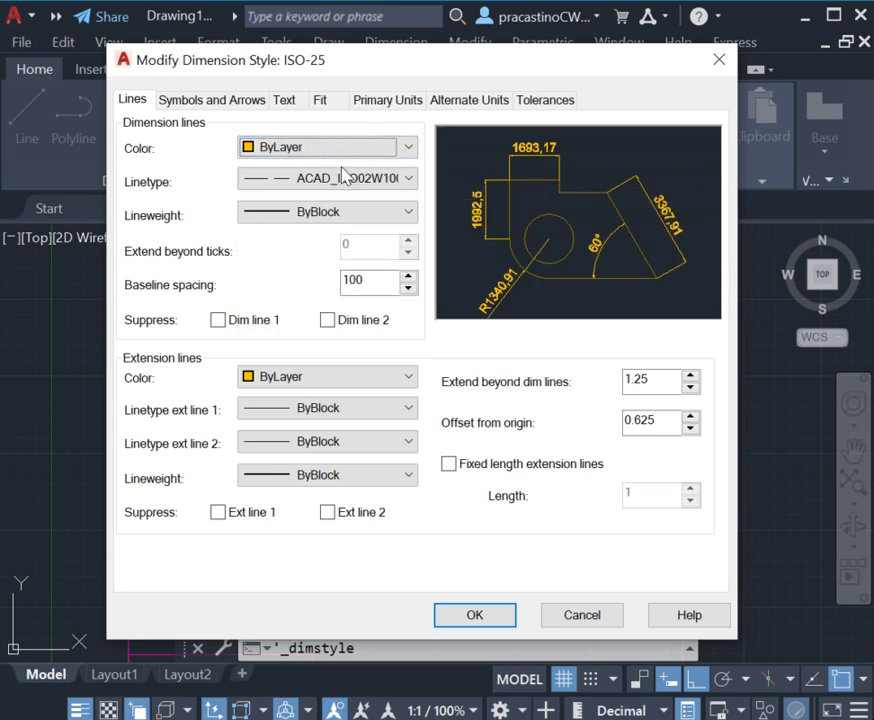
Keep the ACAD_ISO02W100 dashed linetype for dimension lines without loading others, and confirm the style.
left_click(345, 178)
left_click(335, 274)
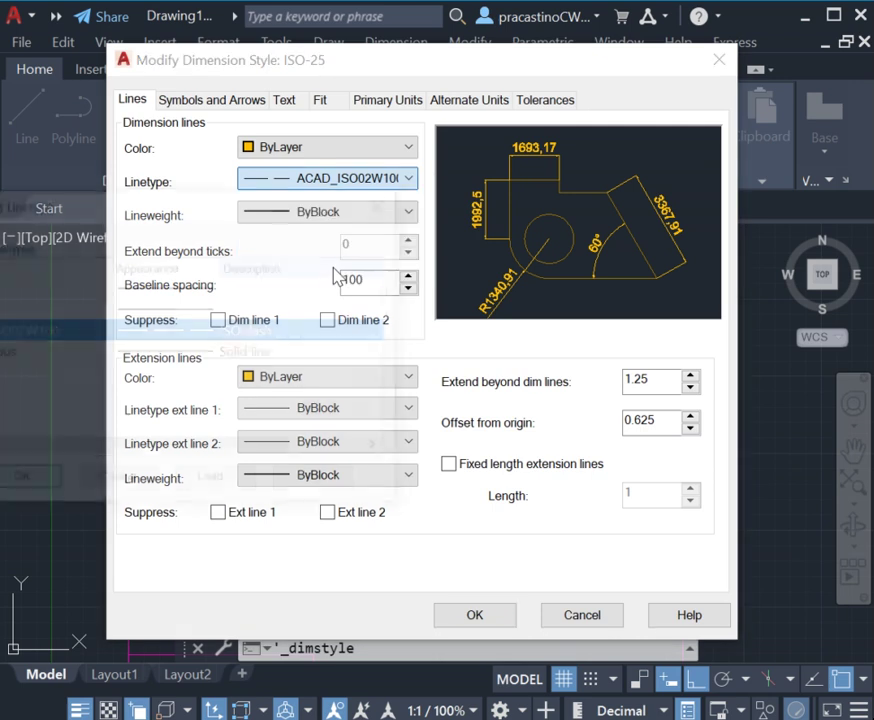
left_click_drag(194, 214, 307, 200)
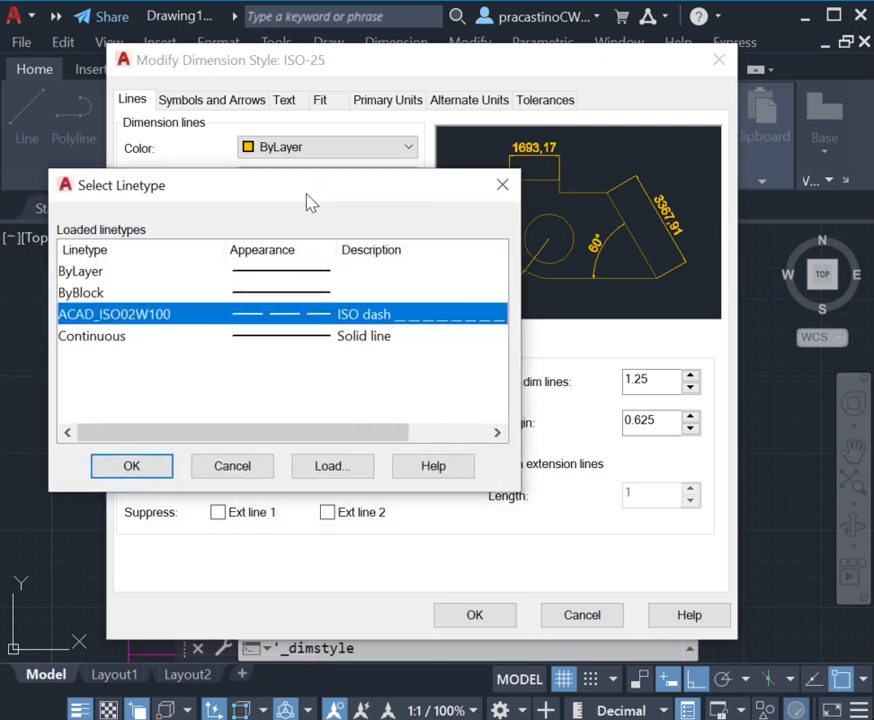
left_click(333, 479)
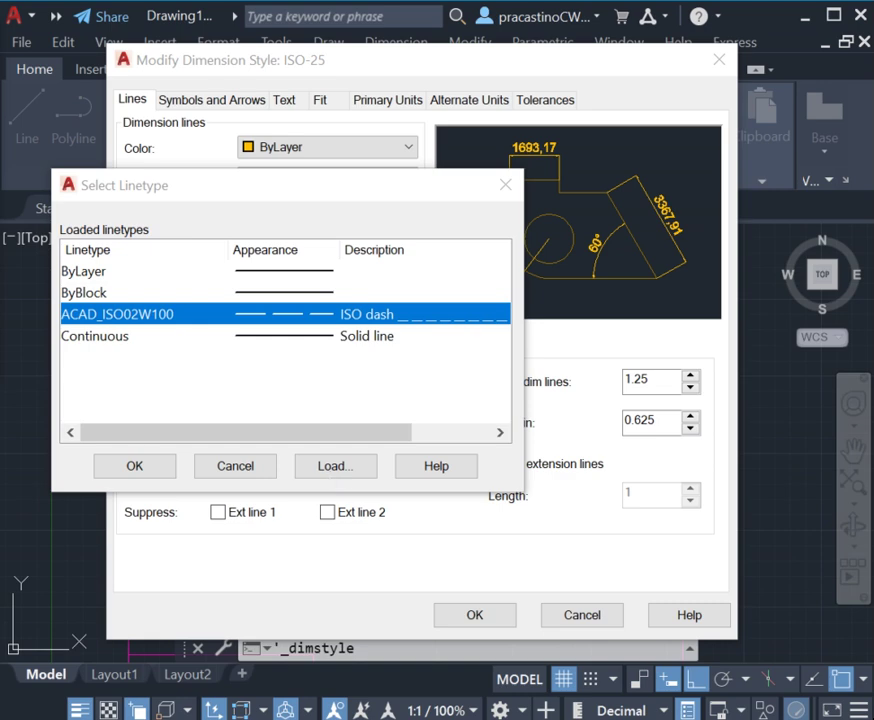
left_click_drag(53, 107, 677, 253)
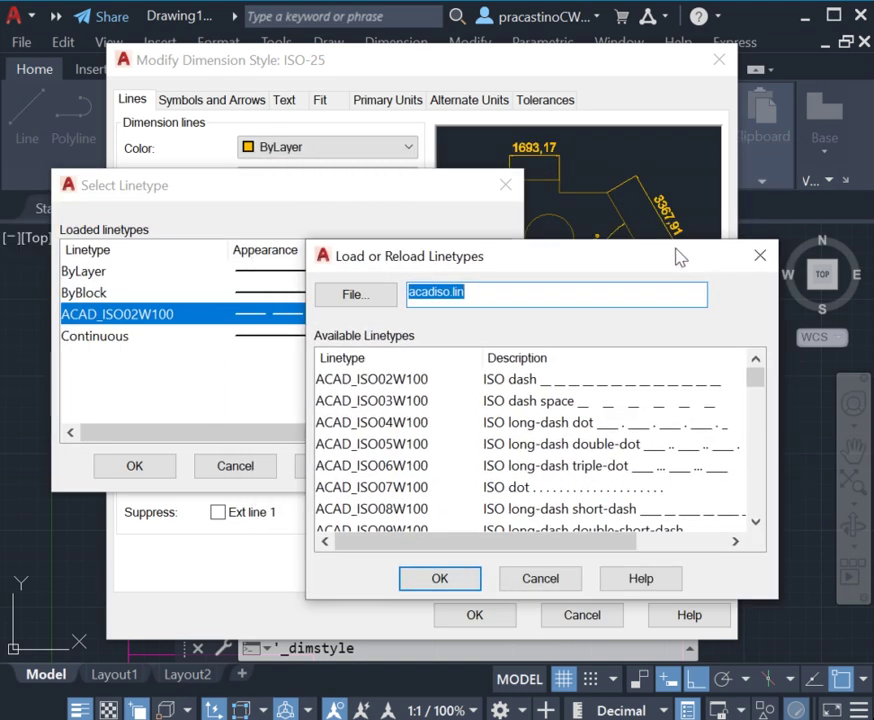
left_click(770, 262)
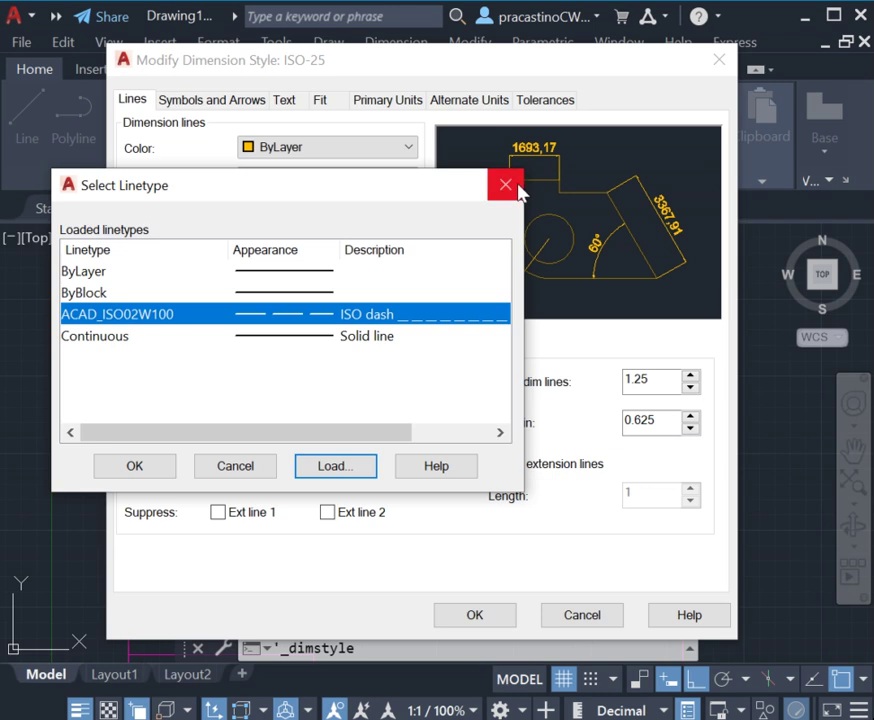
left_click(518, 187)
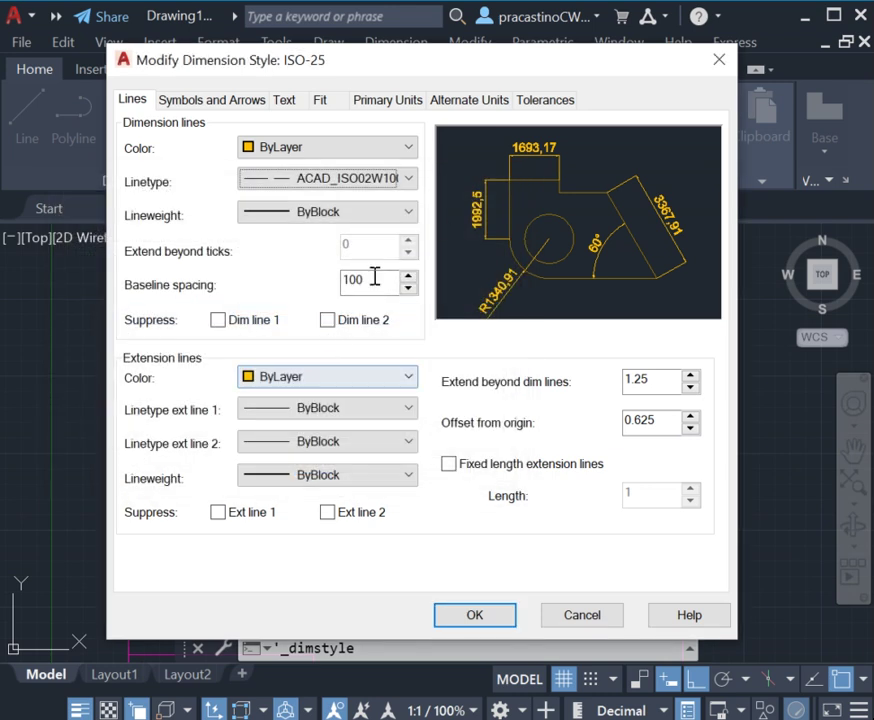
mouse_move(372, 280)
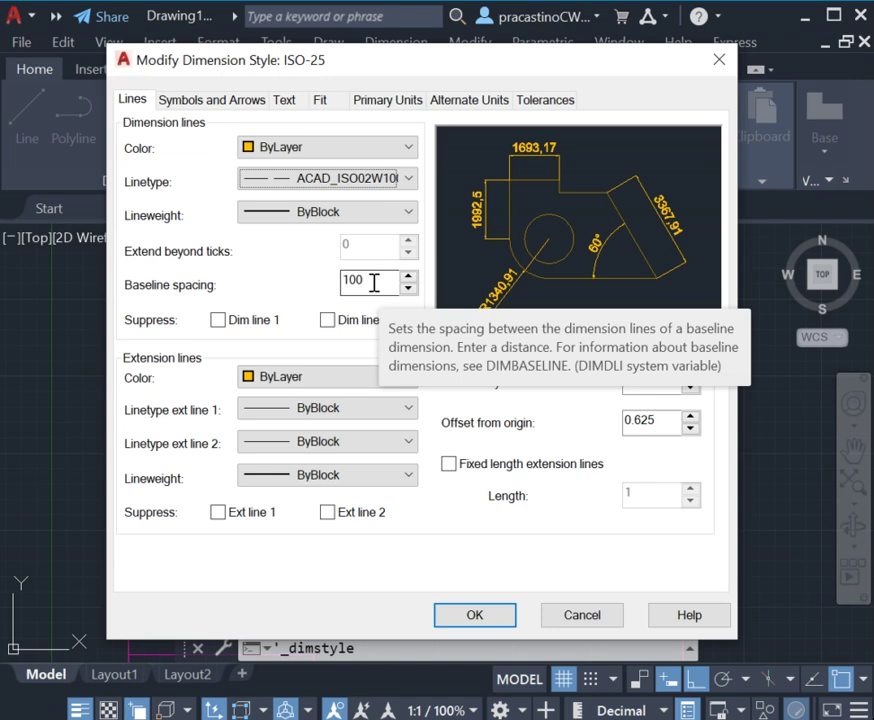
left_click(498, 624)
Close the Style Manager and add an overall 9000 dimension across the top, above the 6000.
left_click(562, 556)
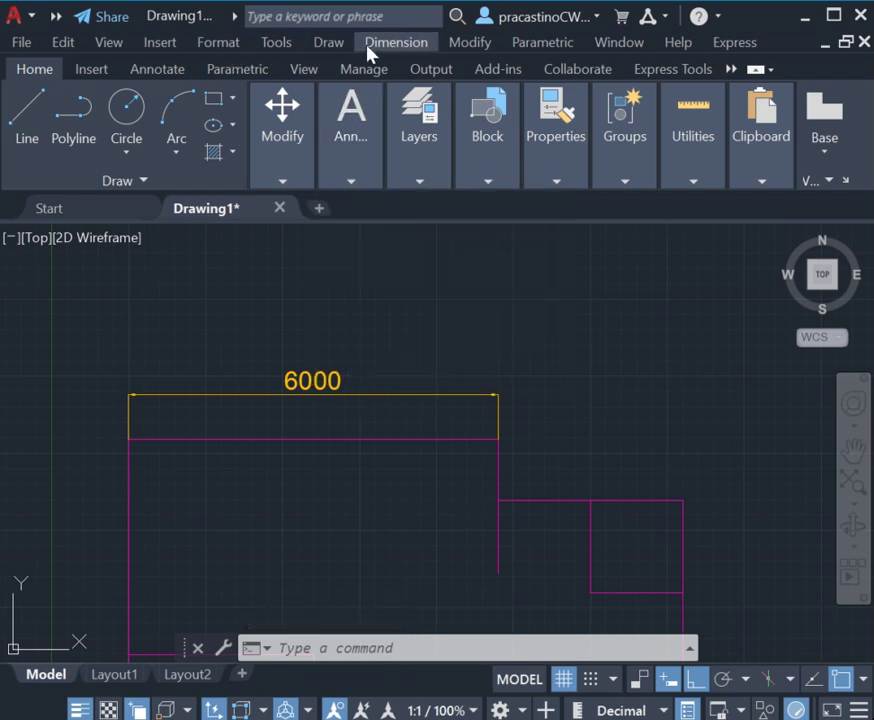
left_click(378, 44)
left_click(387, 94)
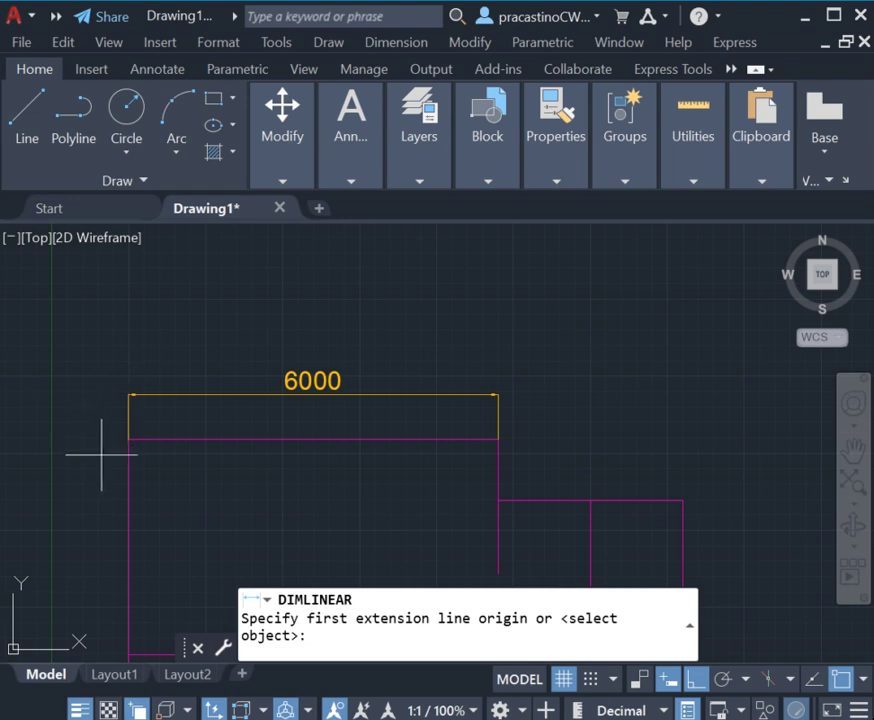
left_click(129, 439)
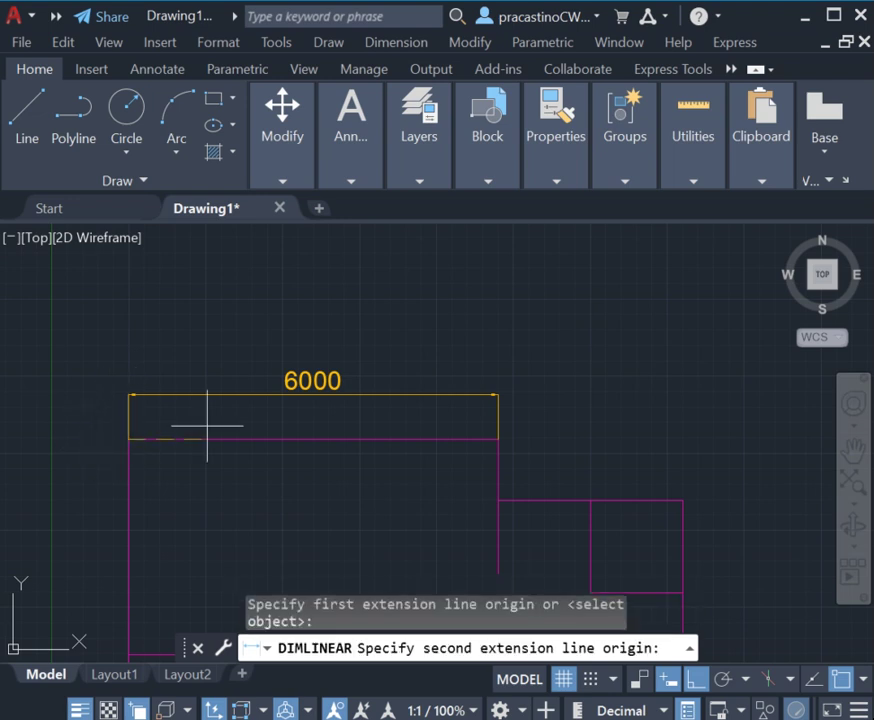
left_click(683, 500)
left_click(653, 328)
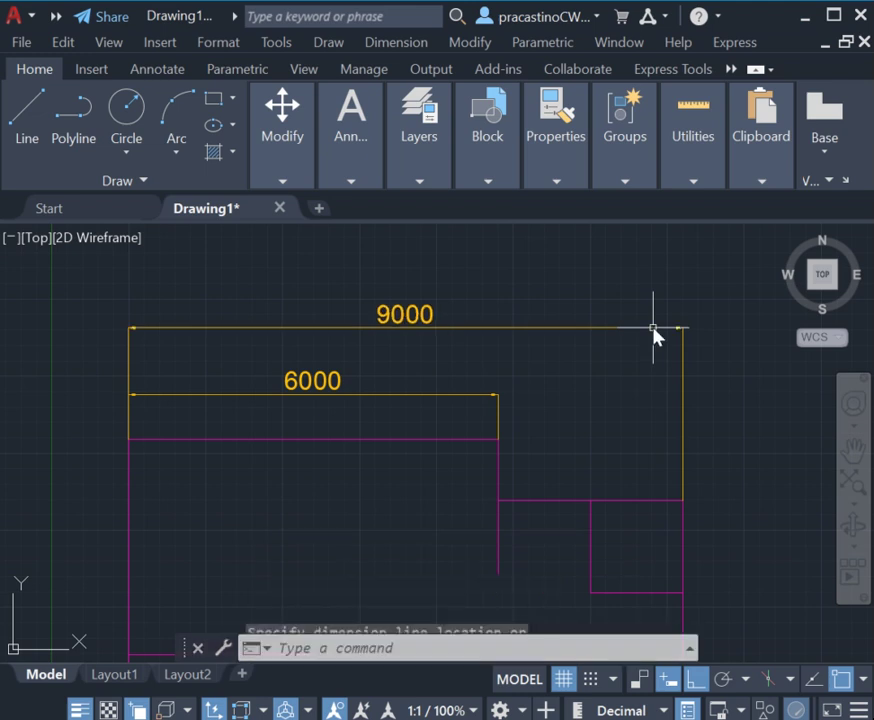
Add a 1500 top dimension over the right-hand room, level with the 6000.
key("Return")
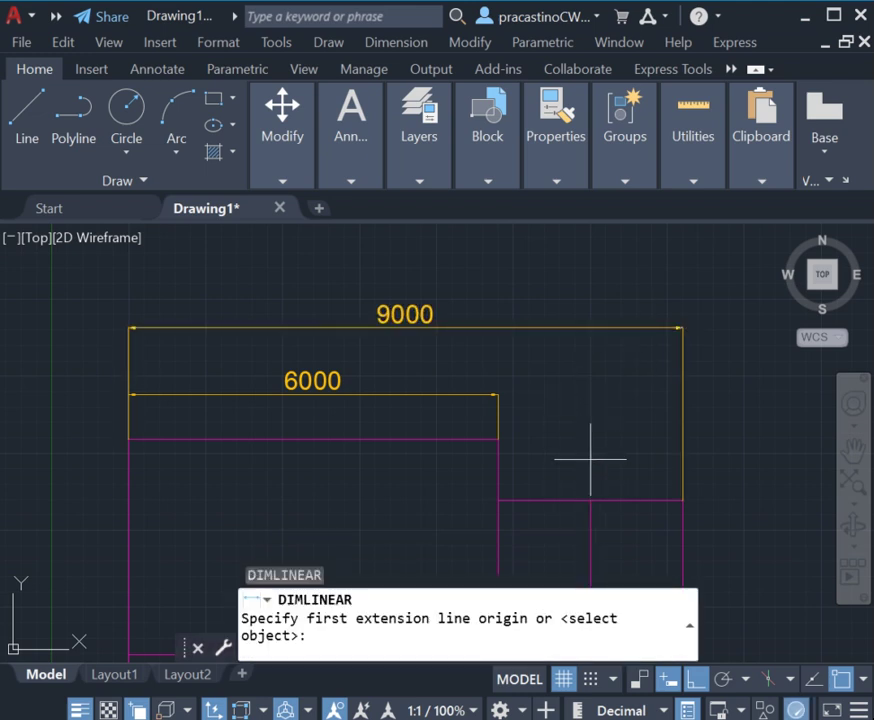
left_click(590, 500)
left_click(683, 500)
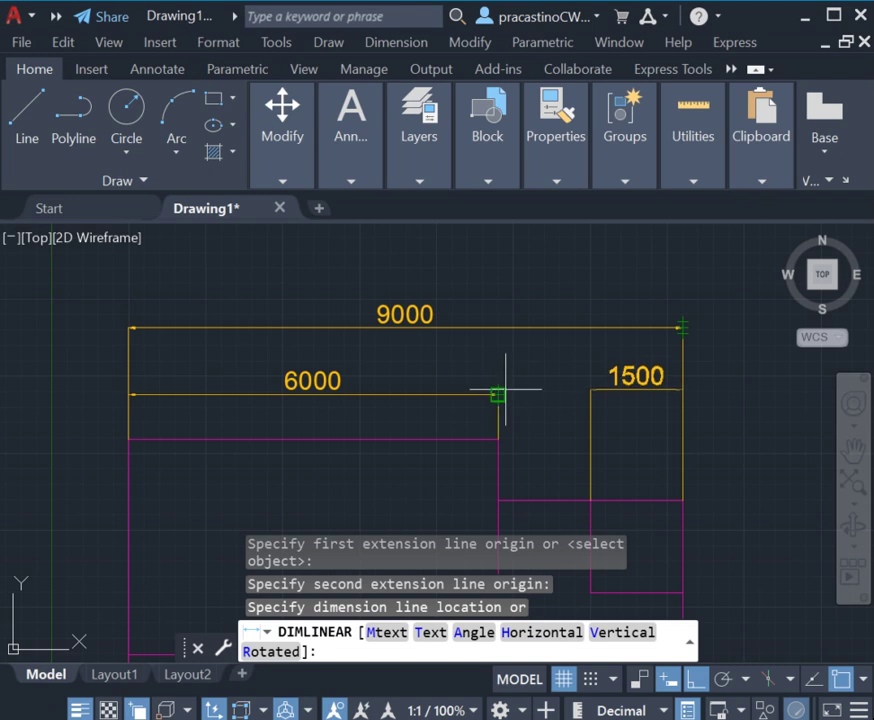
left_click(507, 372)
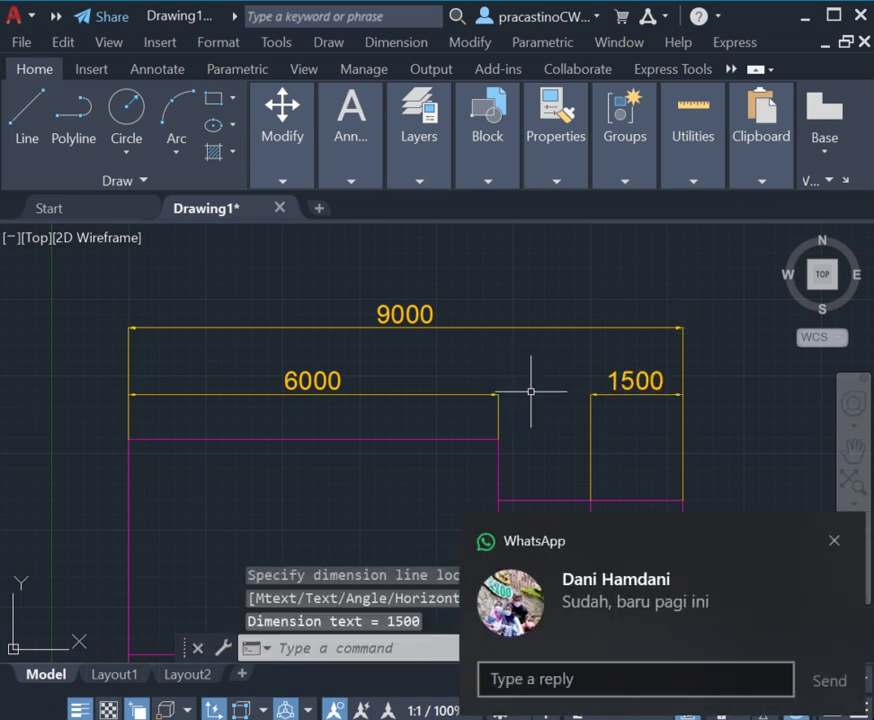
scroll(531, 391, "down", 2)
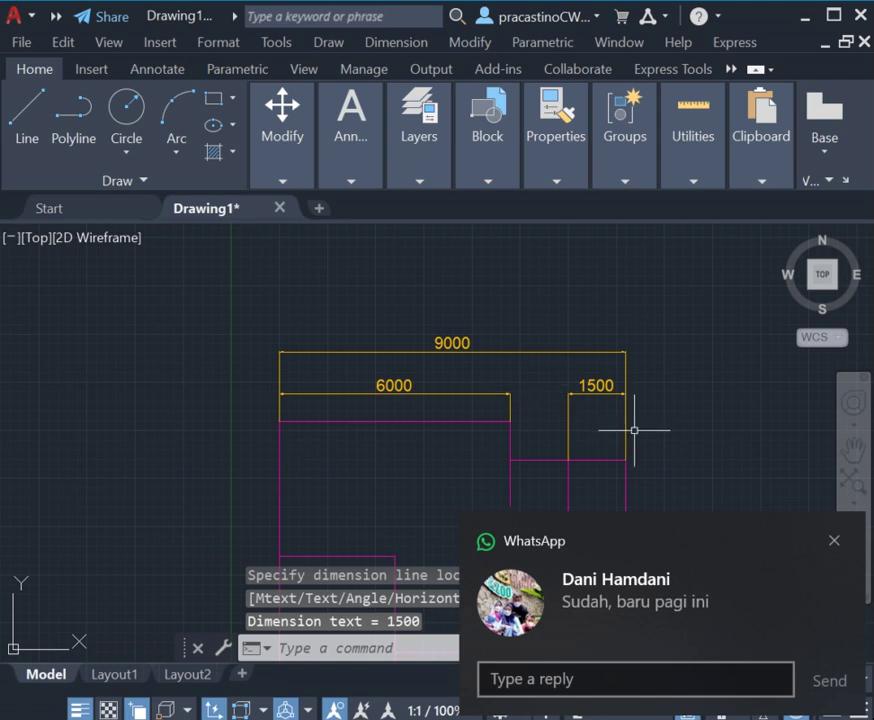
Add vertical 1500 and 2000 dimensions in a chain down the outline's right side.
key("Return")
scroll(625, 352, "down", 2)
scroll(627, 413, "up", 4)
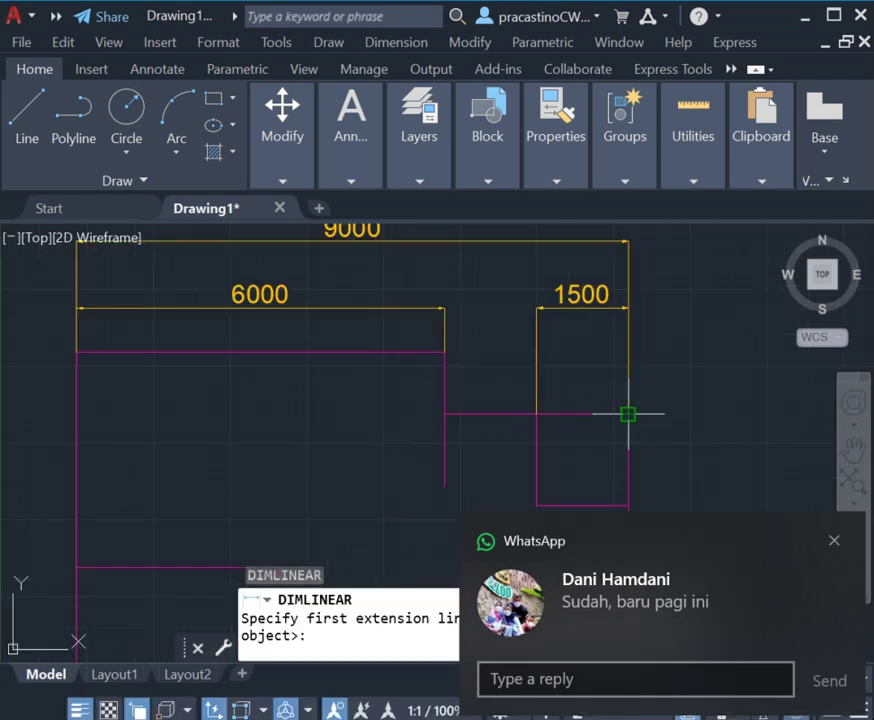
left_click(627, 413)
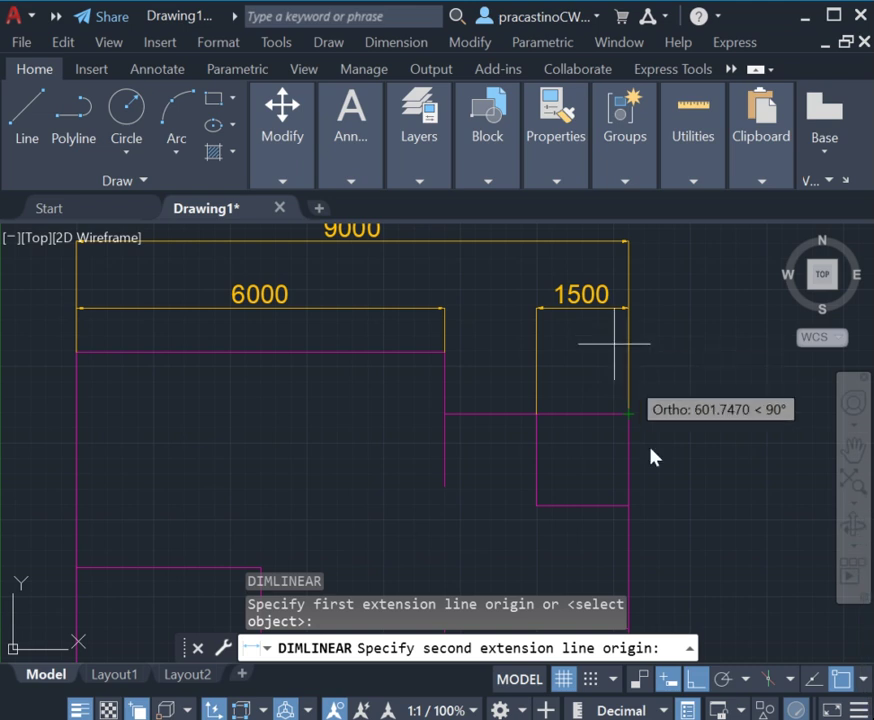
left_click(627, 505)
left_click(688, 518)
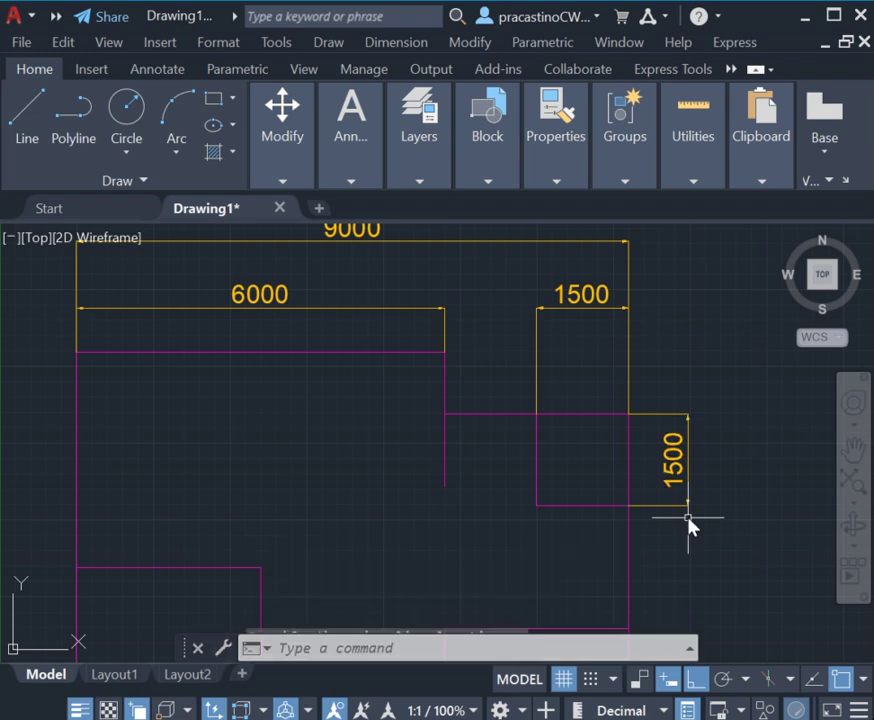
scroll(671, 331, "down", 2)
scroll(658, 511, "up", 2)
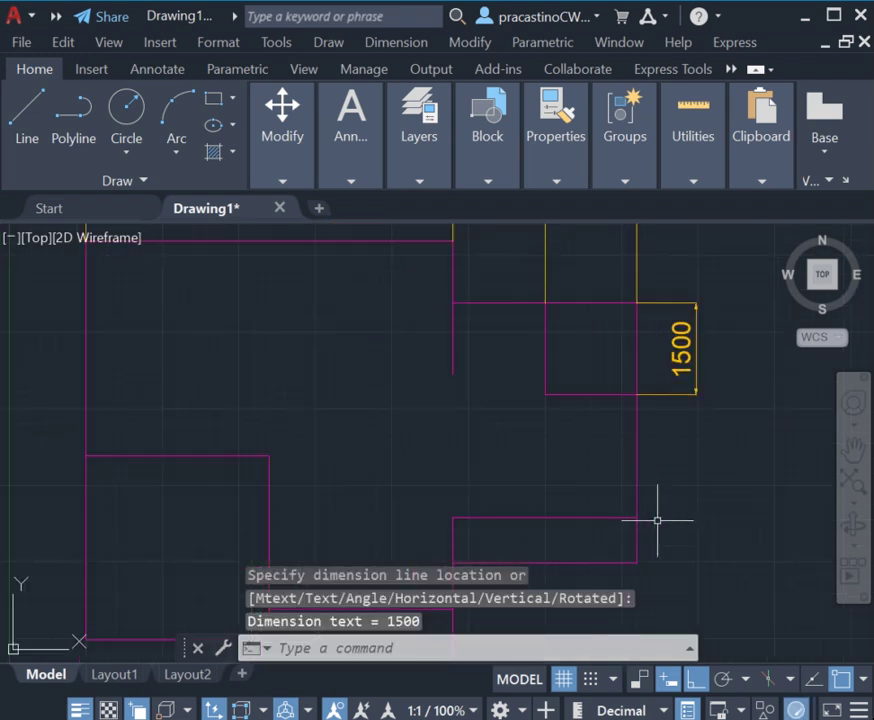
key("Return")
left_click(636, 395)
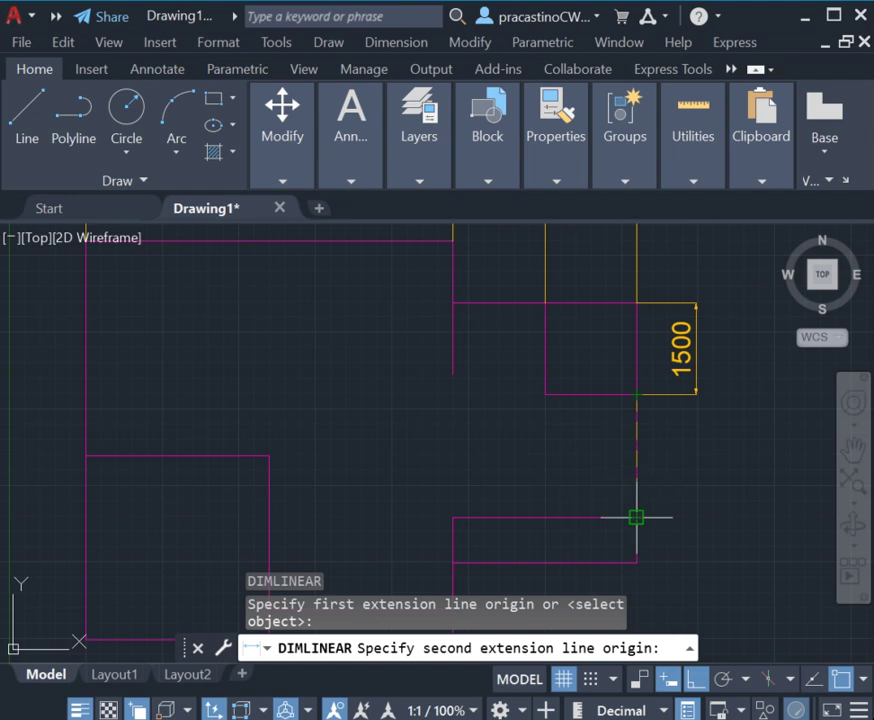
left_click(636, 517)
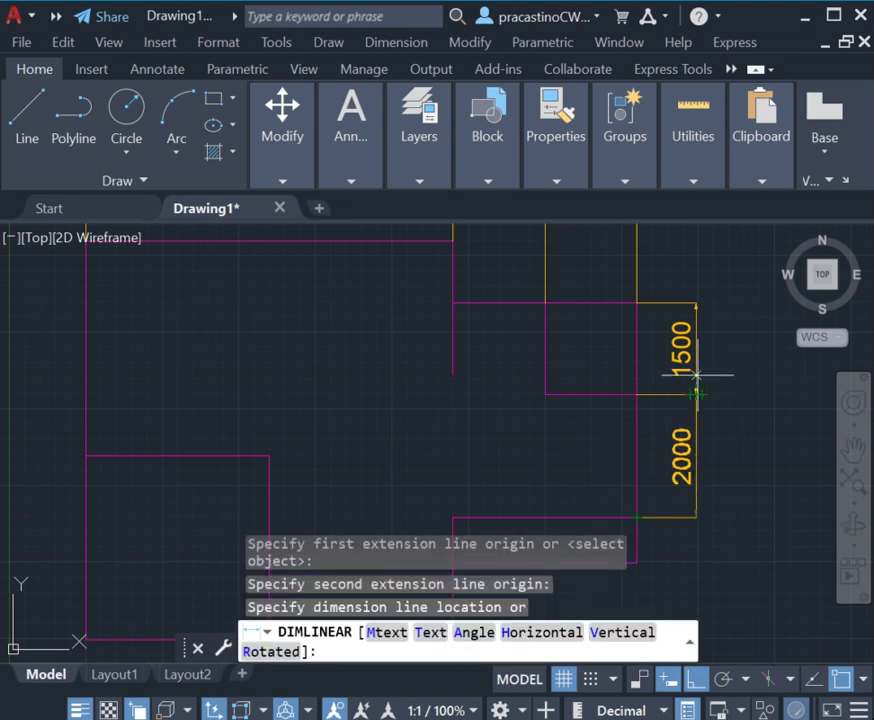
left_click(697, 390)
scroll(699, 370, "down", 4)
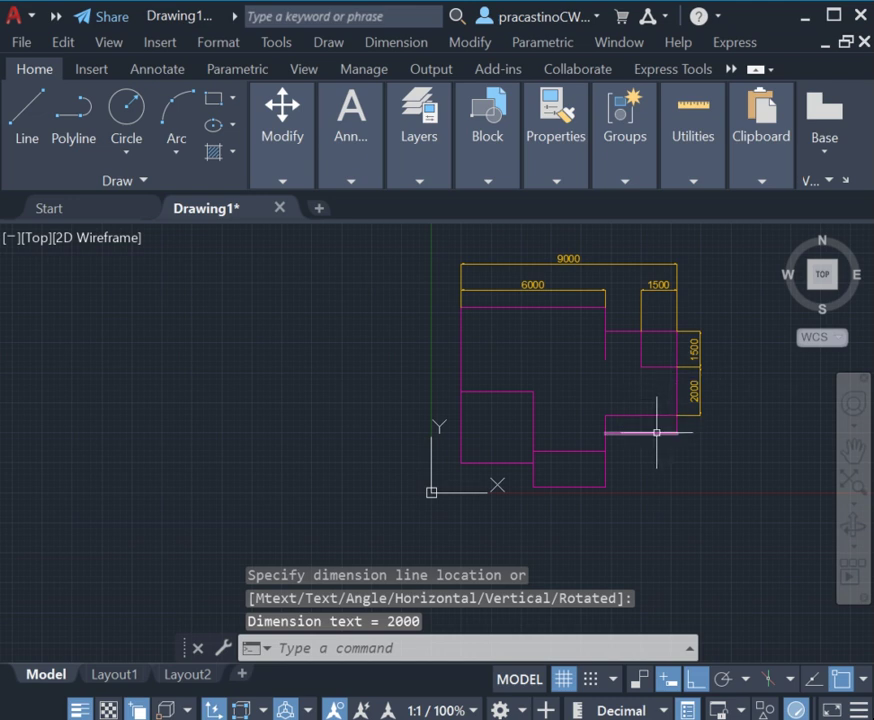
scroll(656, 435, "up", 5)
Add the lower vertical 1500 dimension in line with the 2000 on the right.
key("Return")
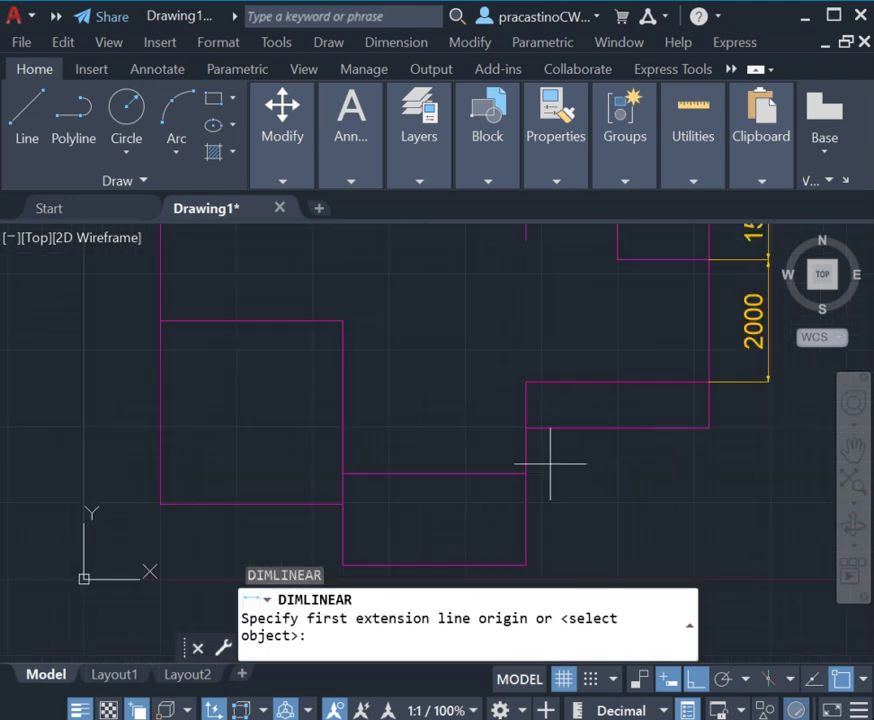
left_click(535, 468)
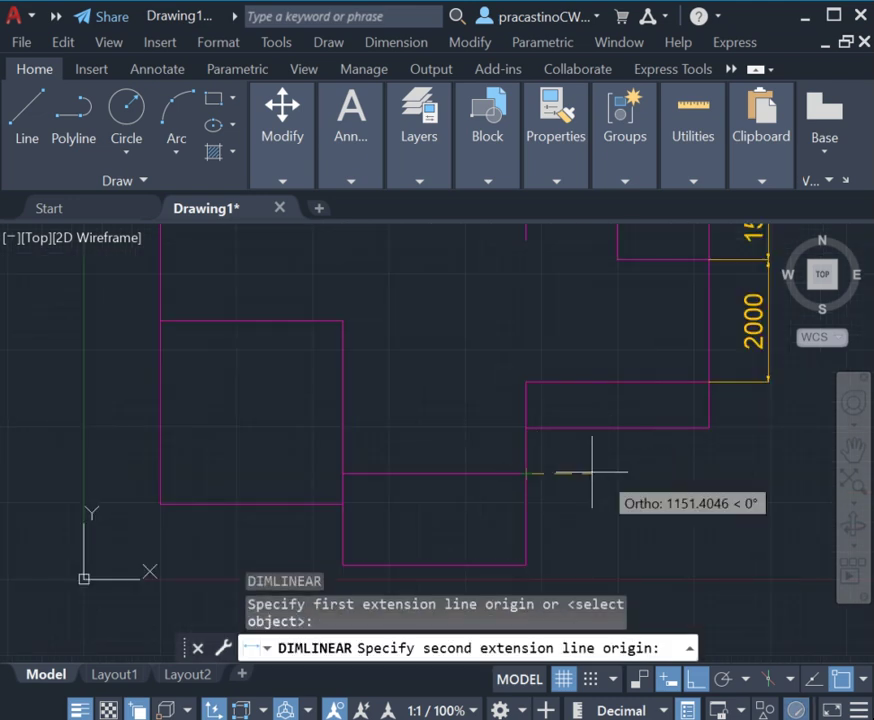
left_click(709, 382)
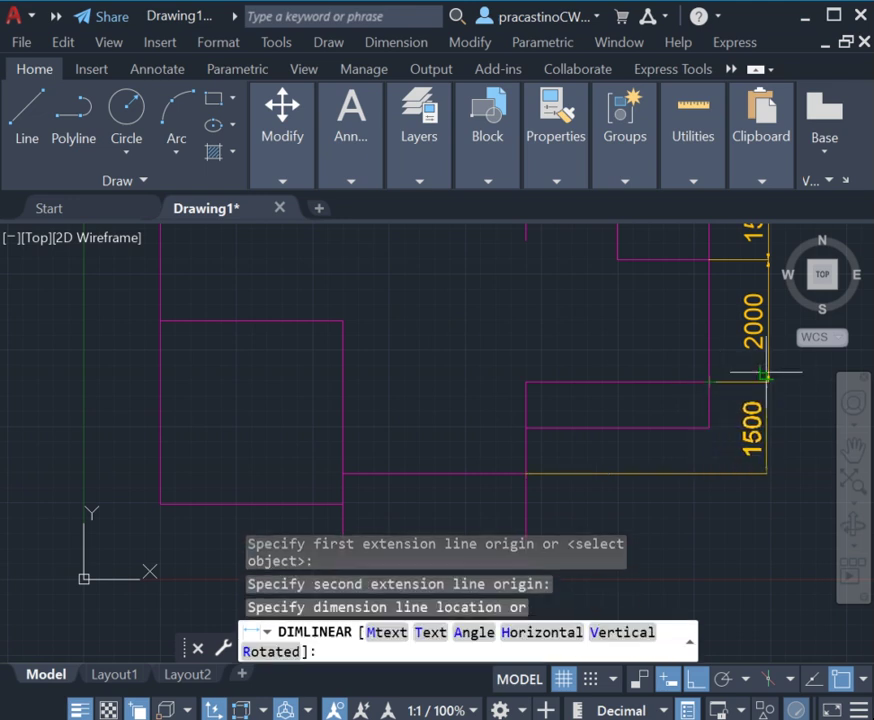
left_click(765, 388)
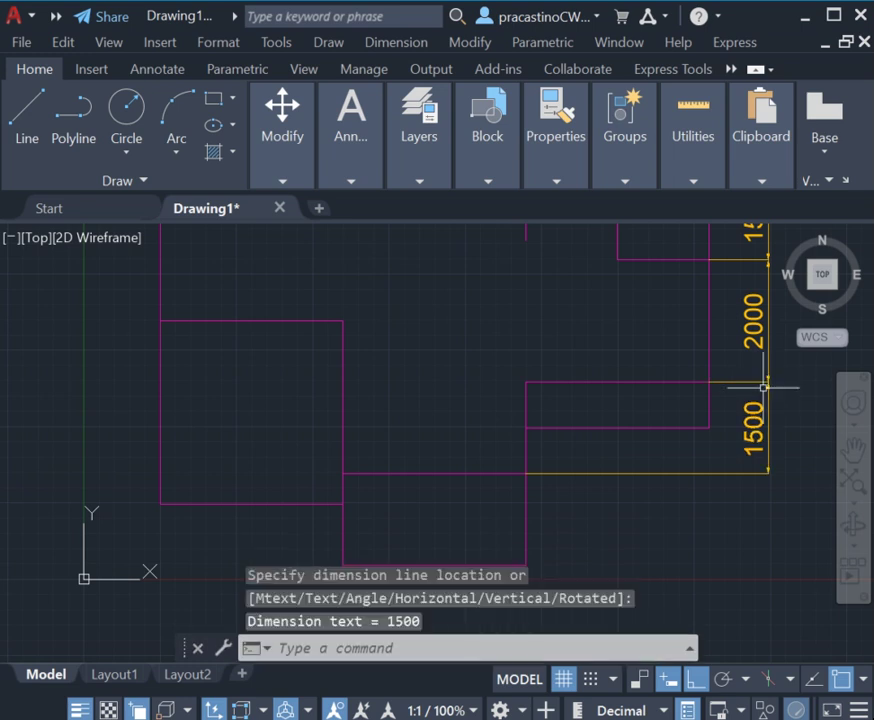
scroll(710, 474, "up", 3)
scroll(710, 483, "up", 3)
scroll(707, 450, "down", 5)
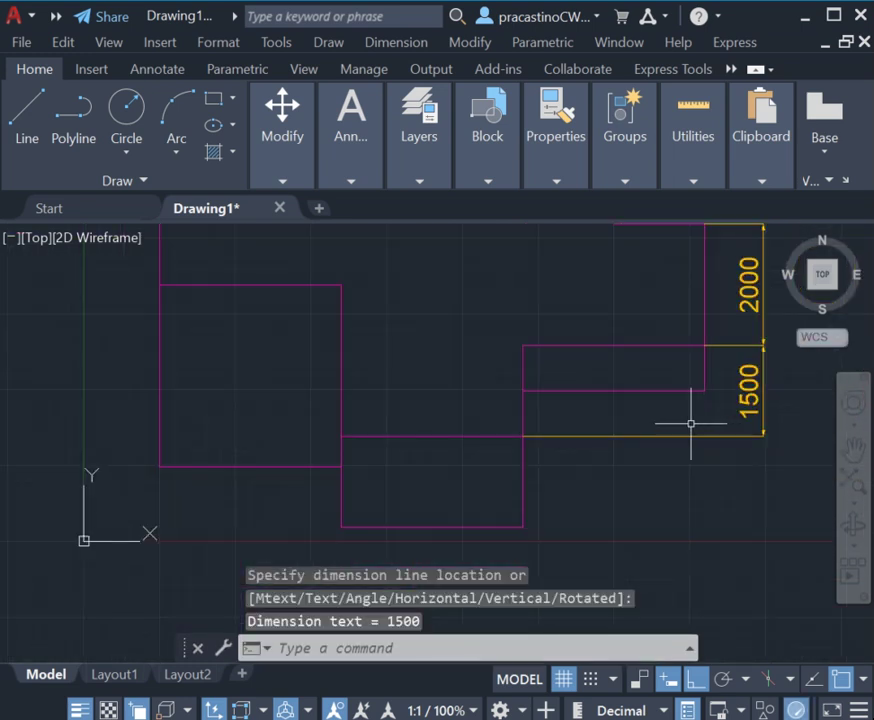
scroll(632, 343, "down", 4)
scroll(630, 445, "up", 4)
Add another vertical dimension for the next span along the outline's right side.
scroll(622, 415, "down", 2)
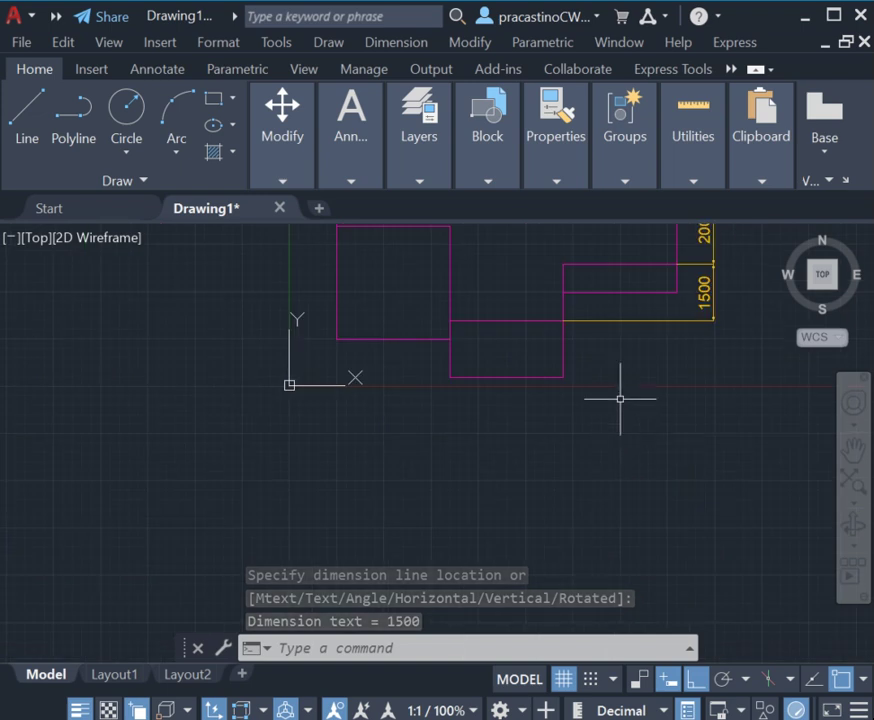
key("Return")
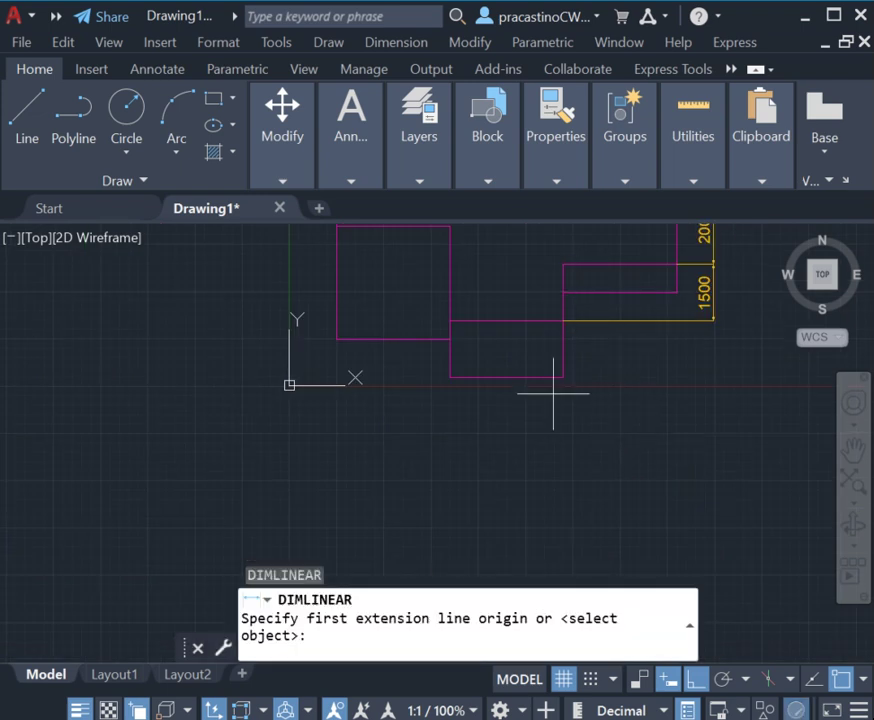
left_click(563, 378)
left_click(677, 292)
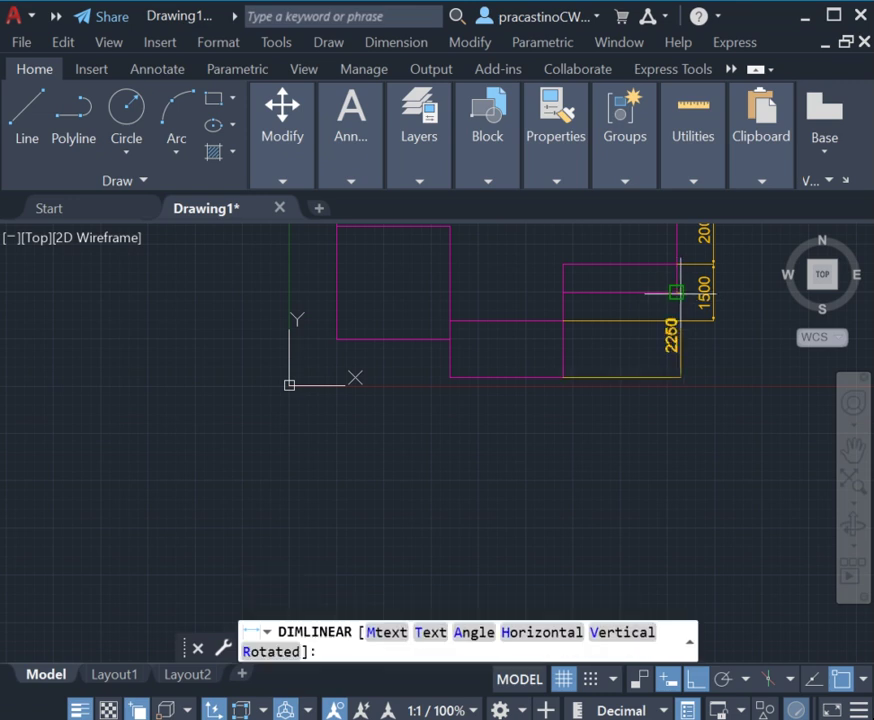
left_click(660, 430)
Add two 3000 dimensions in a row along the bottom edge of the outline.
key("Return")
left_click(563, 378)
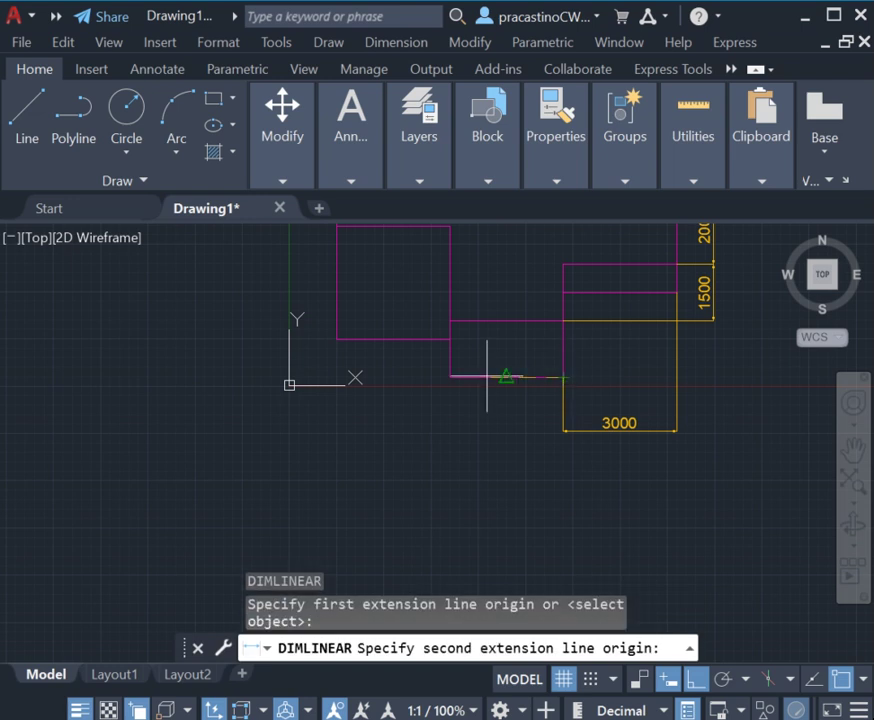
left_click(450, 378)
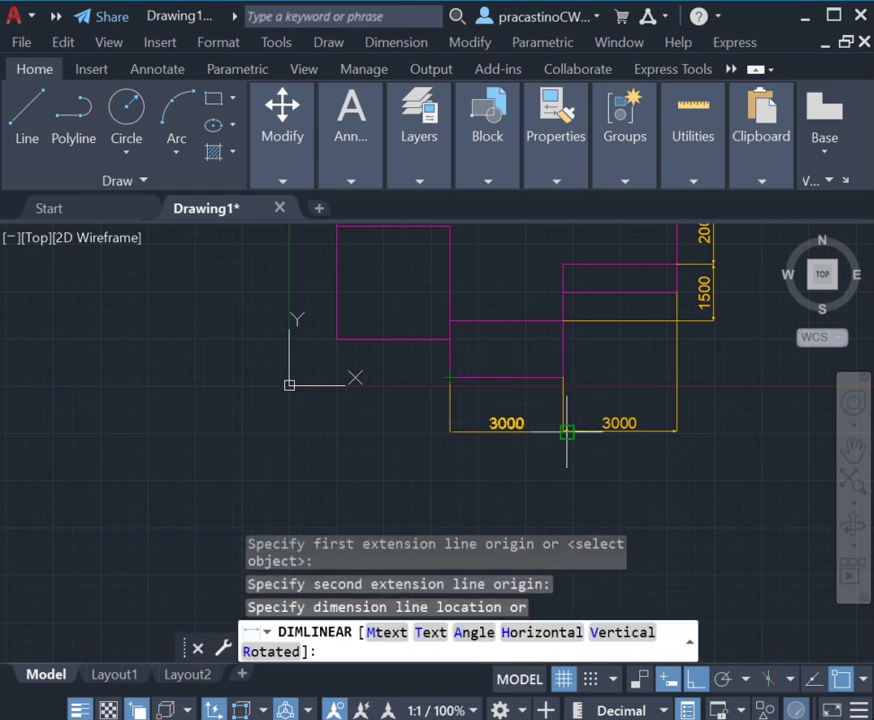
left_click(566, 433)
key("Return")
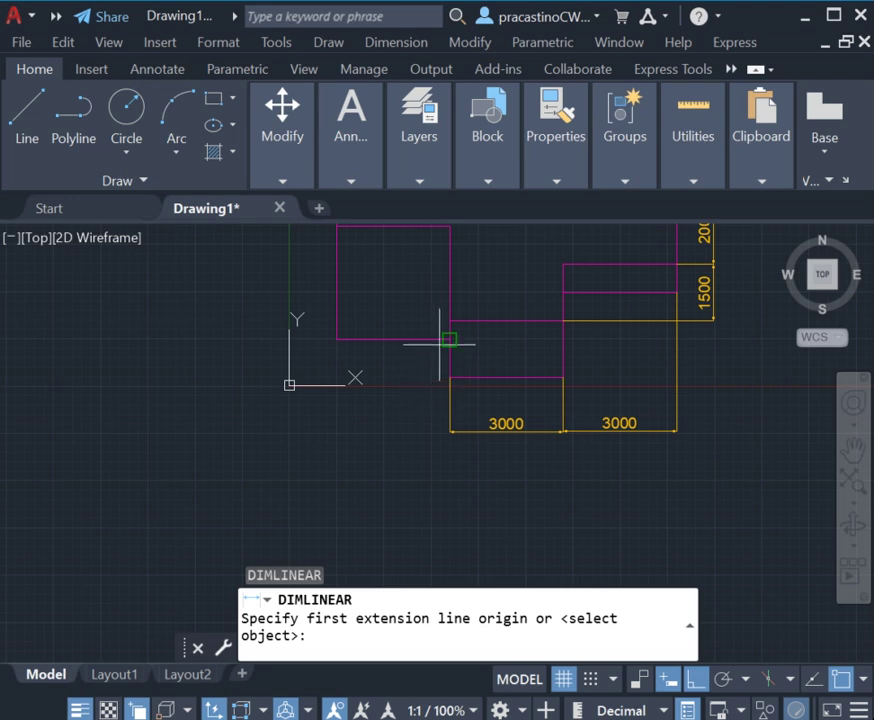
left_click(450, 378)
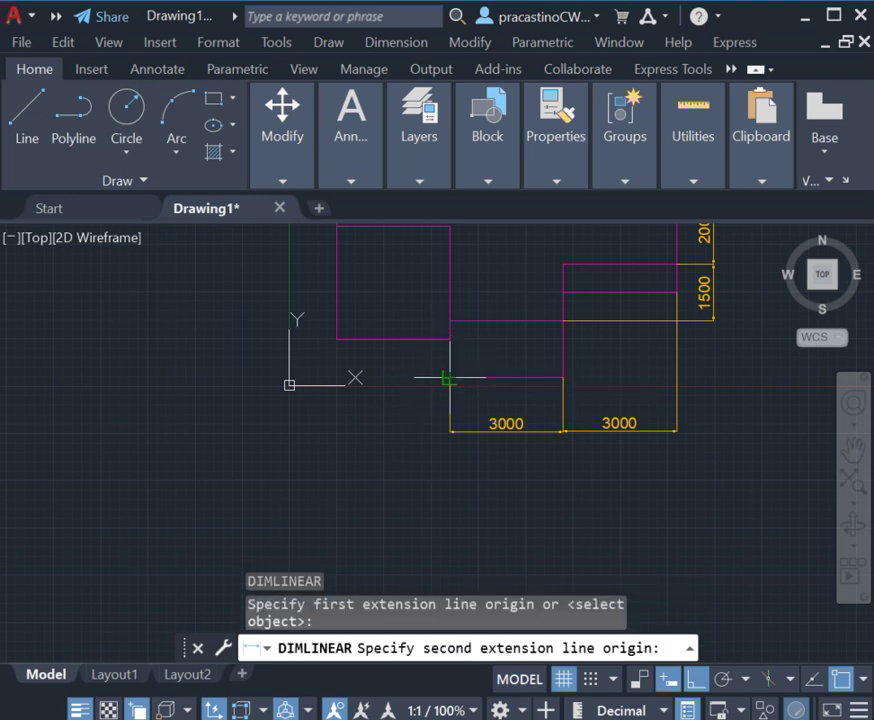
left_click(337, 340)
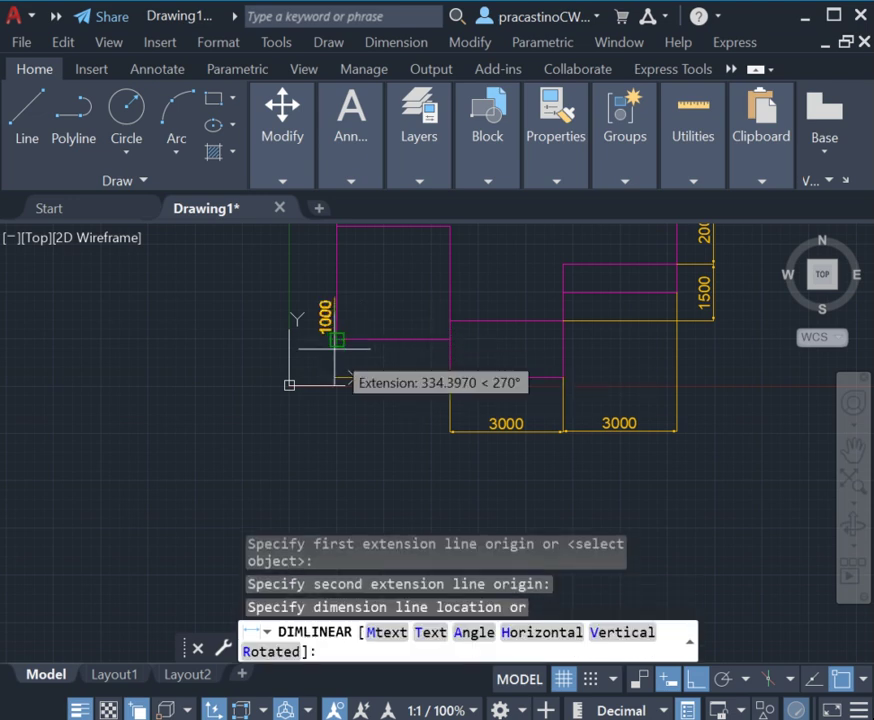
left_click(460, 432)
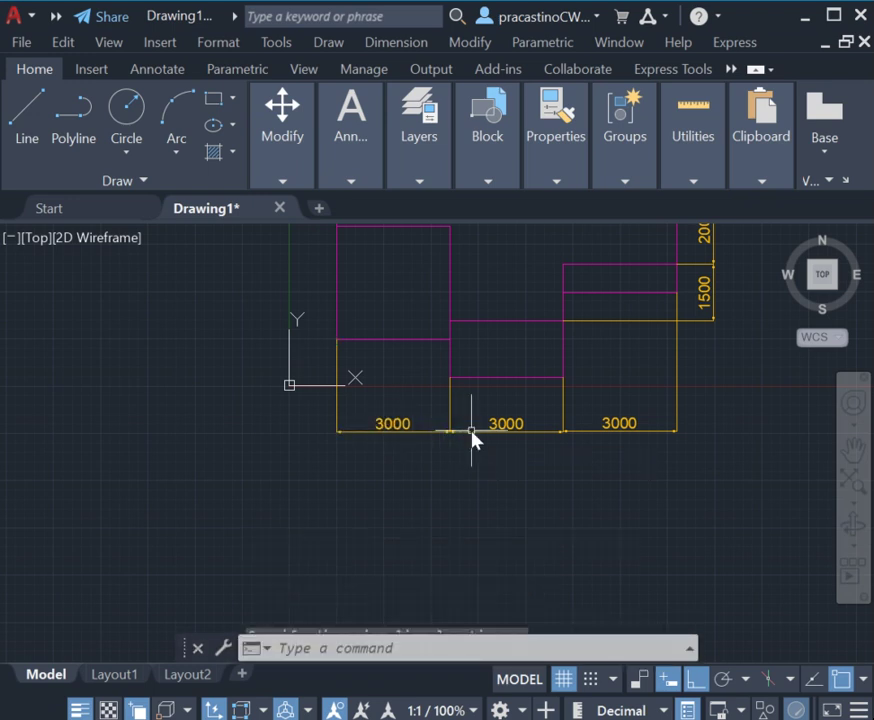
key("Return")
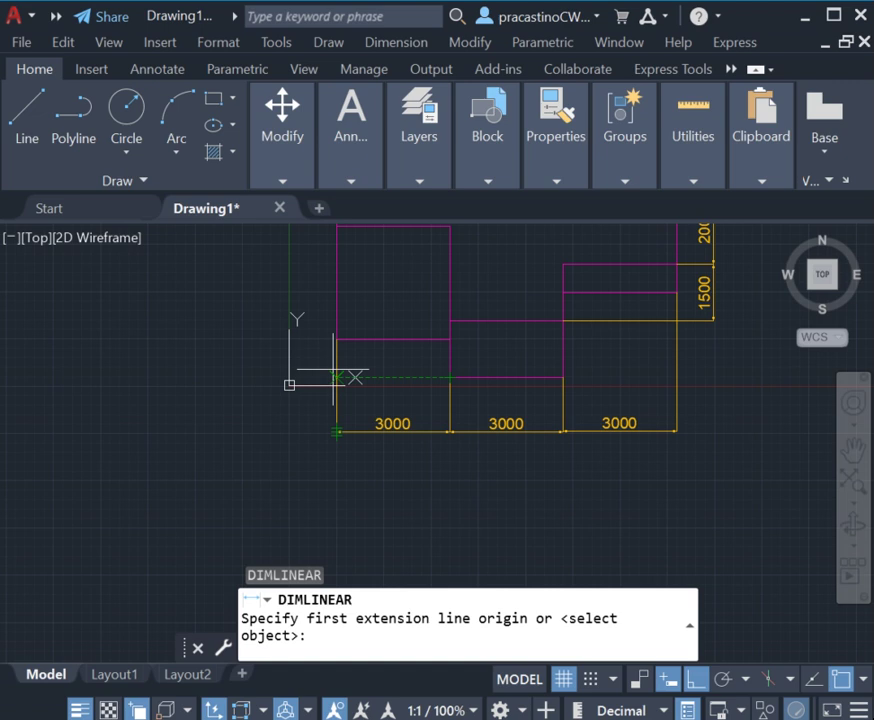
Add vertical 1000 and 3000 dimensions along the outline's left side.
left_click(449, 378)
left_click(337, 339)
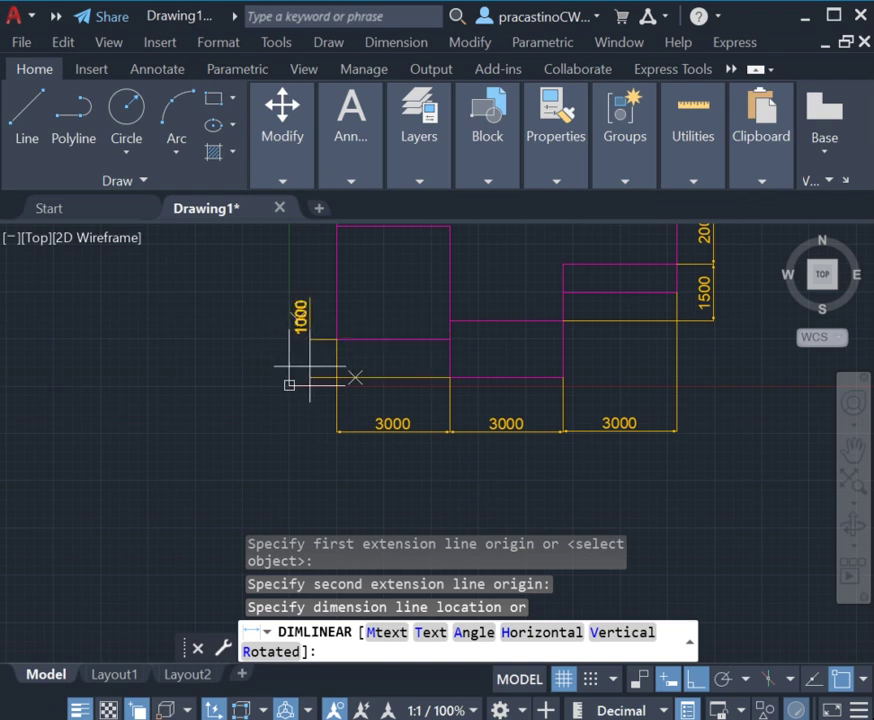
left_click(309, 367)
middle_click_drag(289, 384, 338, 467)
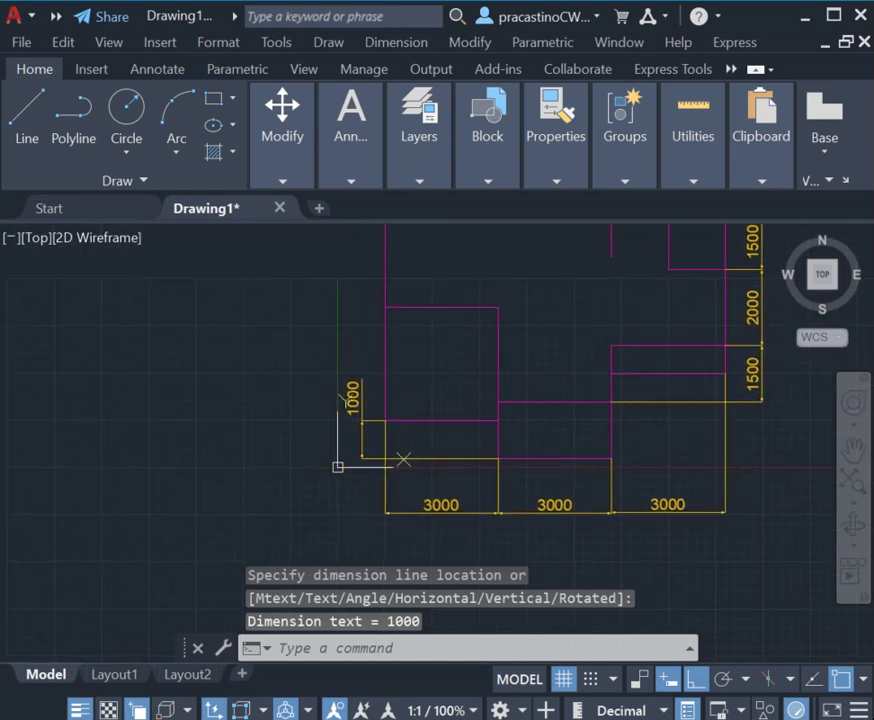
key("Return")
left_click(385, 421)
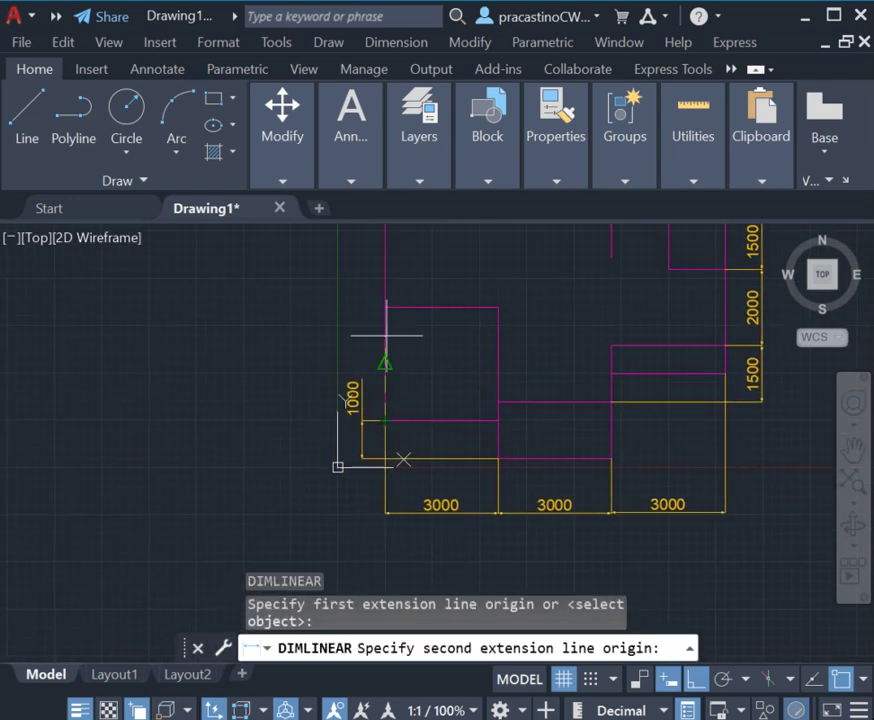
left_click(385, 307)
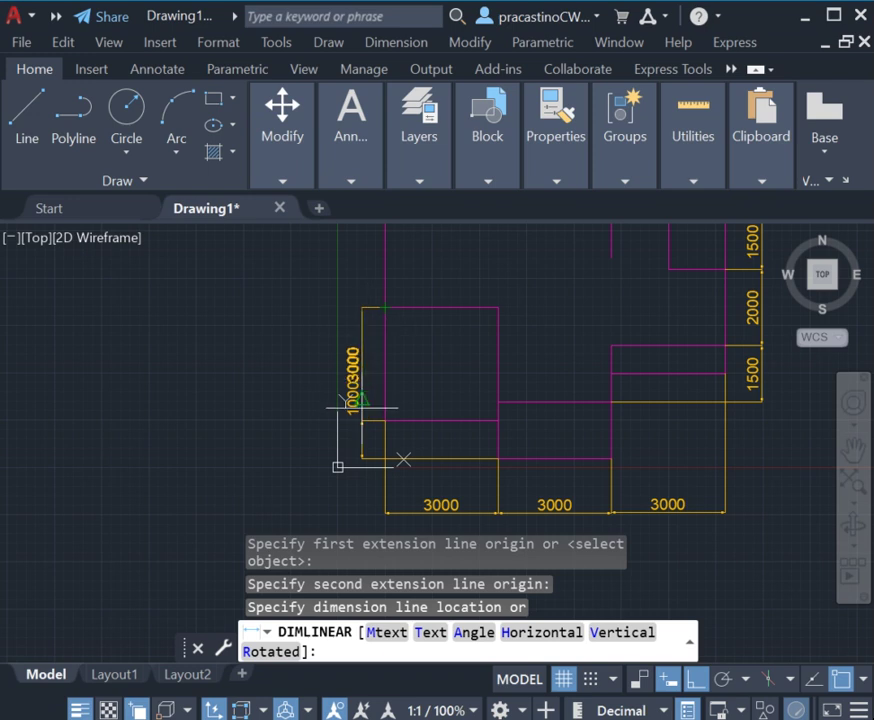
left_click(362, 440)
Add the vertical 3500 dimension from the upper left wall up to the top-left corner.
key("Return")
scroll(371, 350, "down", 3)
scroll(365, 350, "up", 2)
scroll(371, 341, "up", 2)
left_click(383, 346)
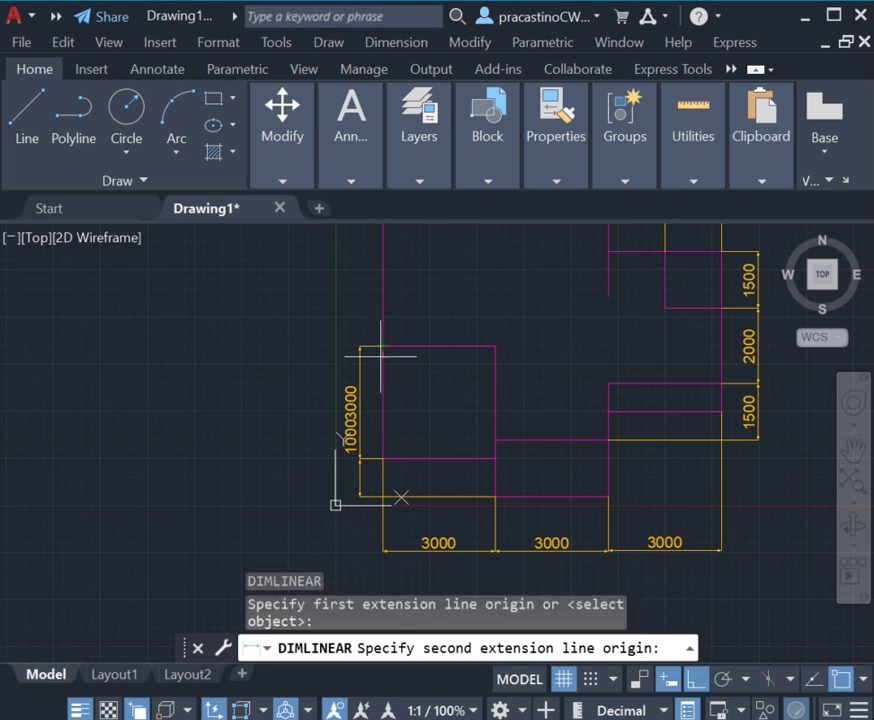
scroll(357, 335, "down", 3)
scroll(357, 300, "up", 5)
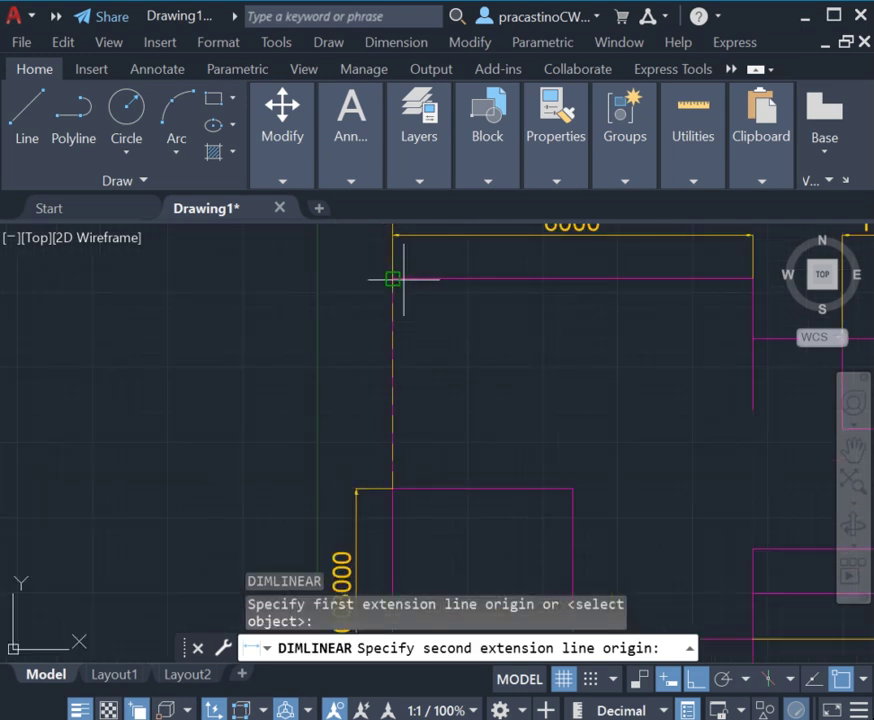
left_click(393, 279)
left_click(355, 493)
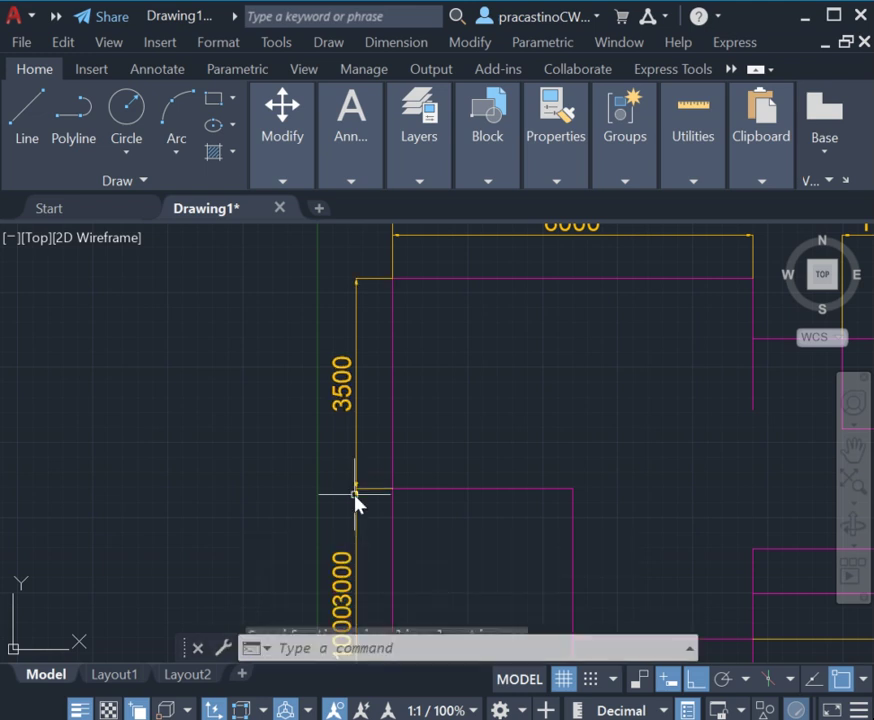
scroll(371, 328, "down", 3)
scroll(349, 457, "up", 2)
scroll(425, 460, "up", 3)
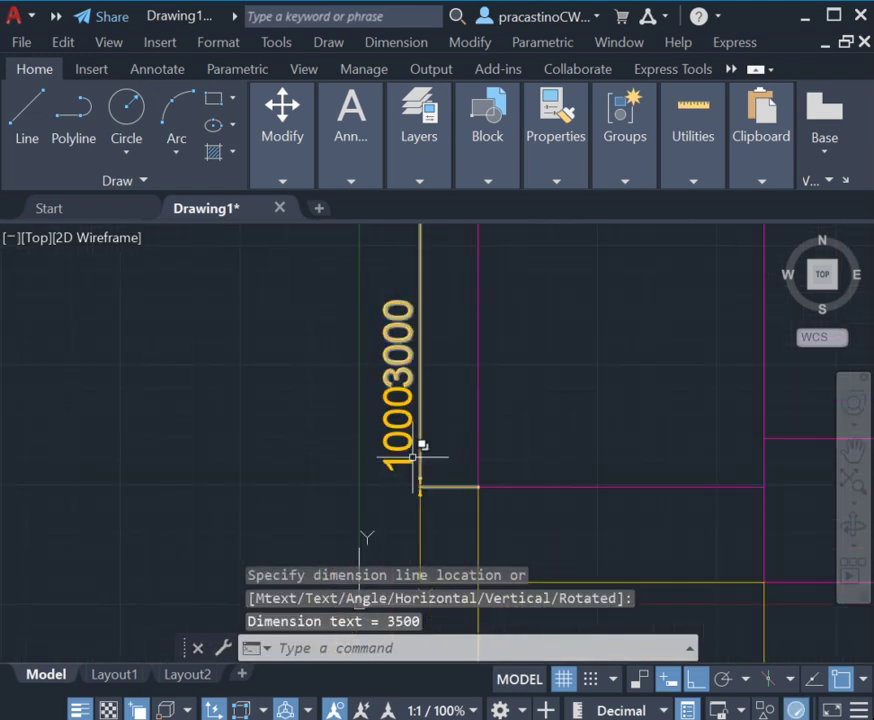
Drag the 1000 dimension's grips so it clears the 3000 and aligns with the left column.
left_click(419, 470)
left_click(399, 452)
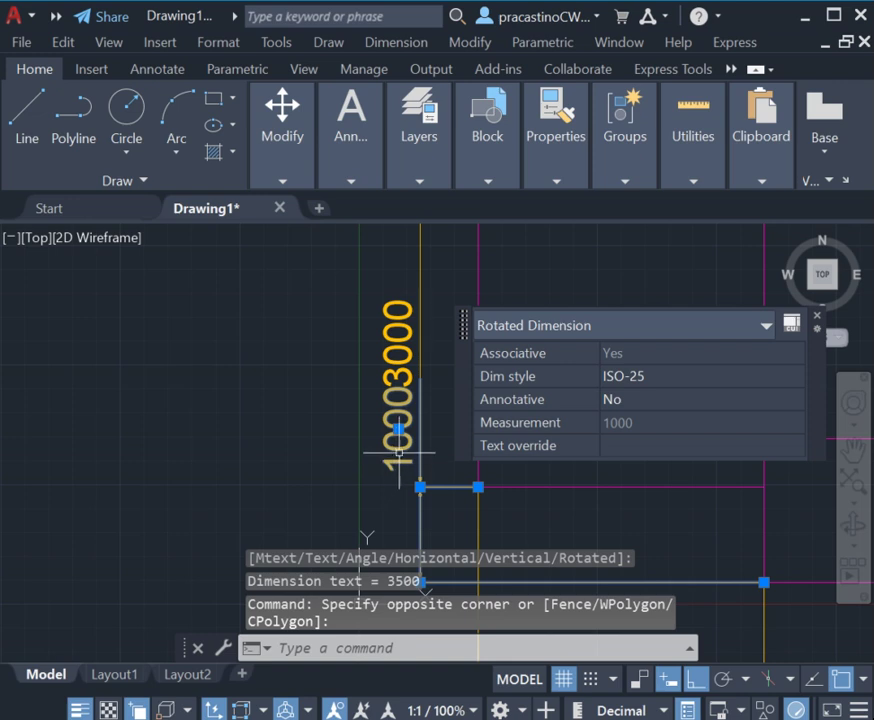
left_click(398, 429)
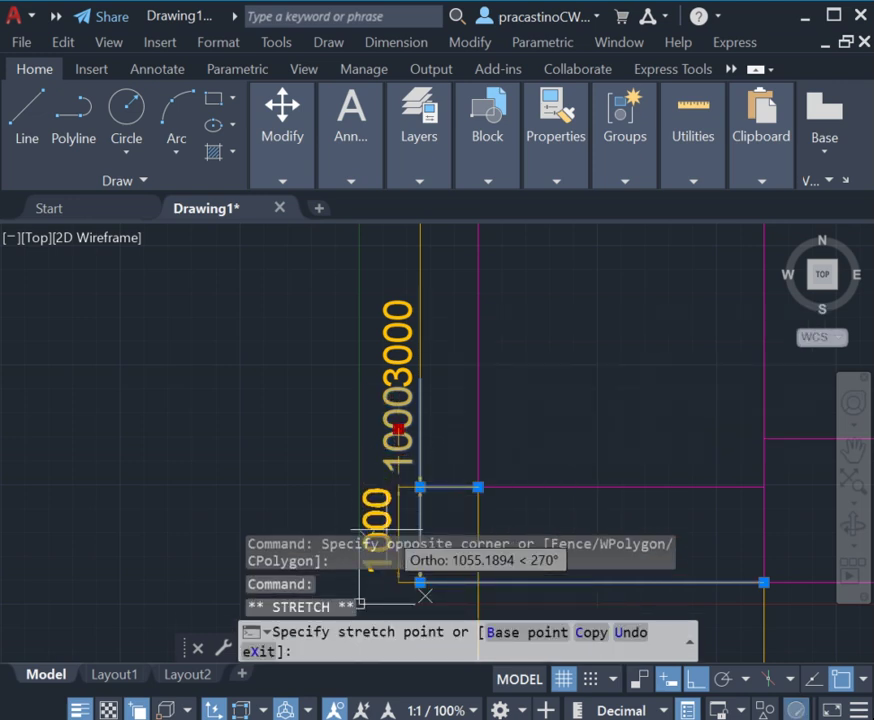
left_click(390, 530)
scroll(398, 525, "down", 2)
scroll(405, 440, "up", 2)
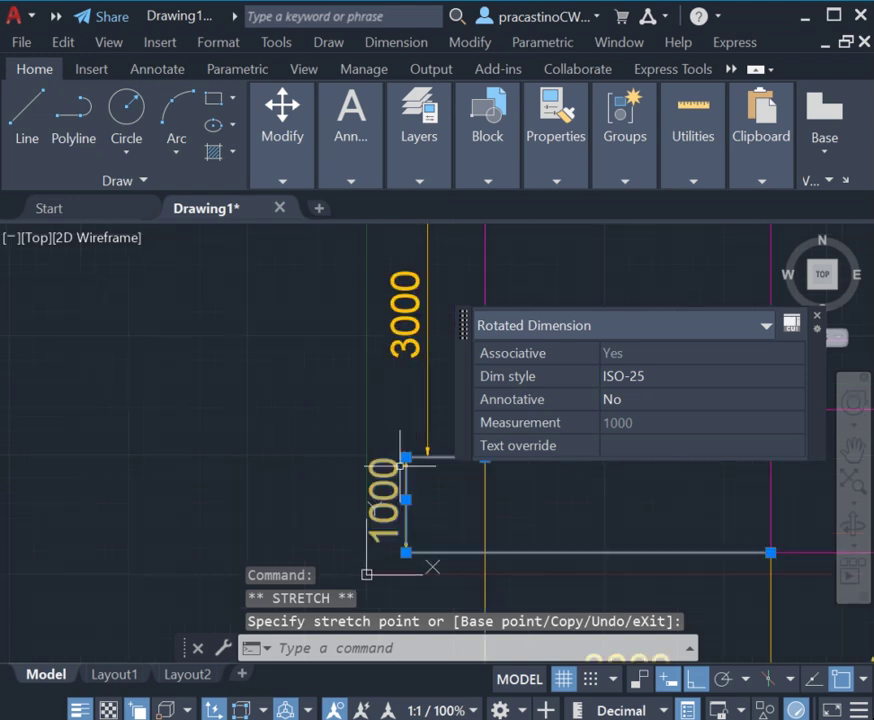
left_click(406, 457)
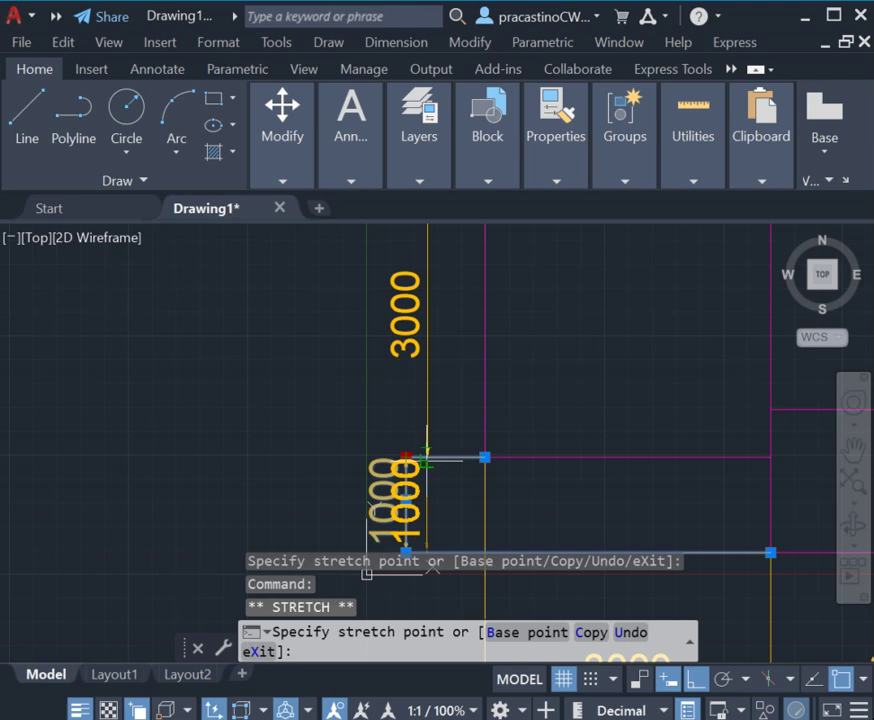
left_click(425, 458)
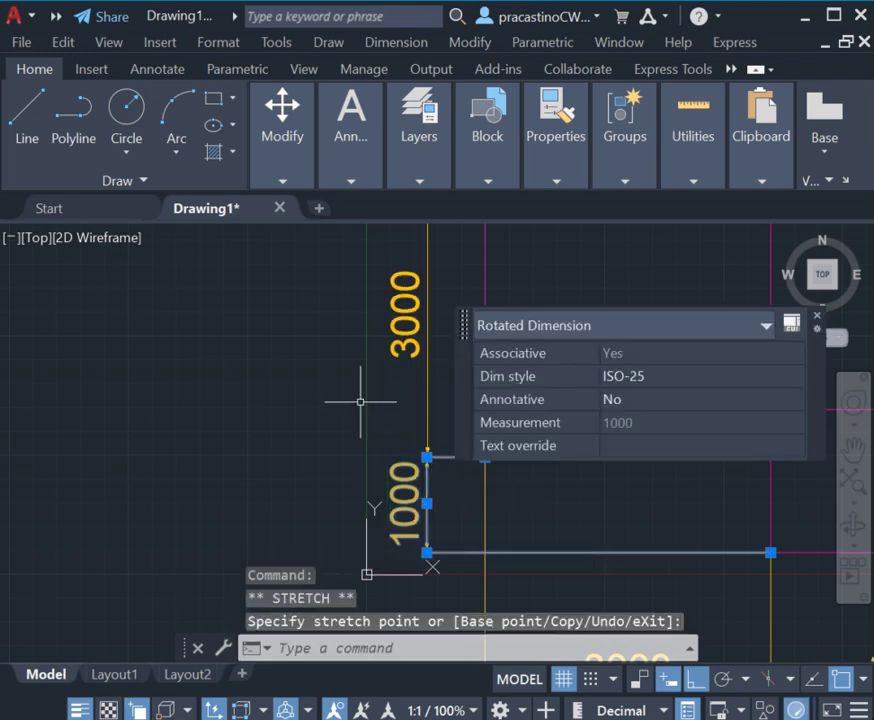
scroll(360, 401, "down", 2)
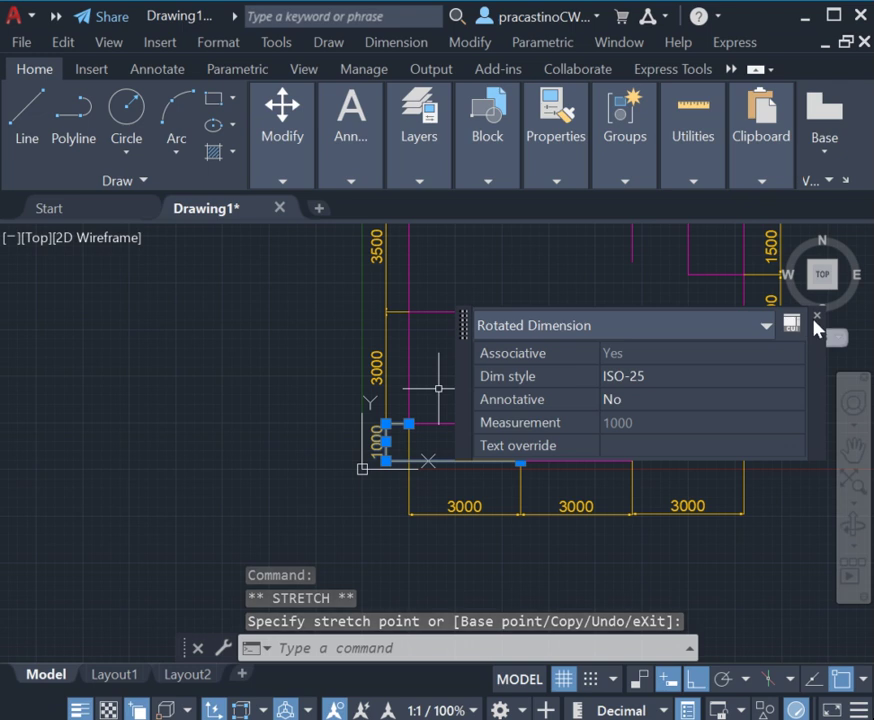
left_click(816, 316)
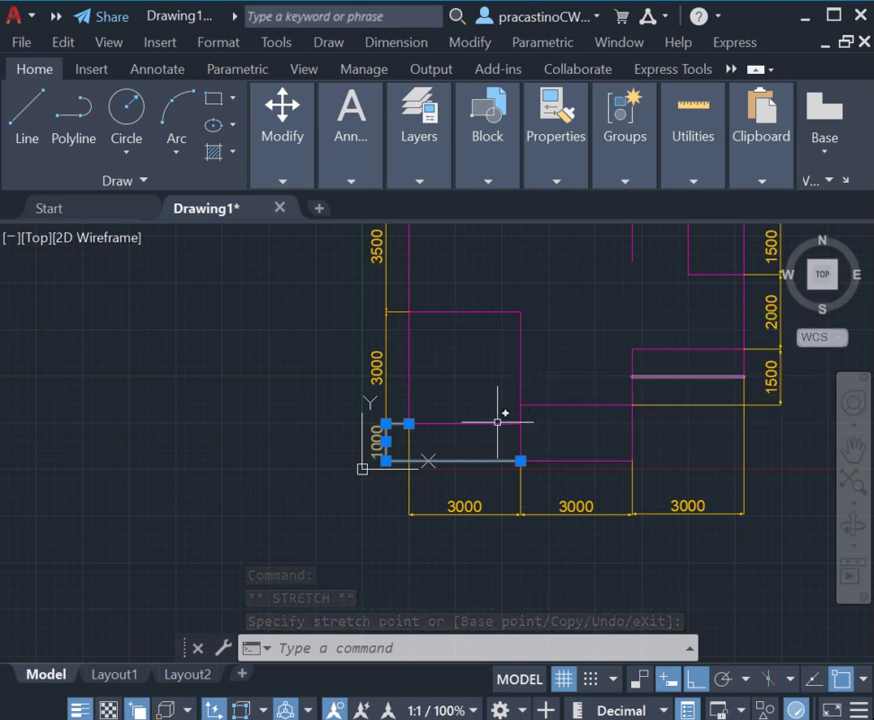